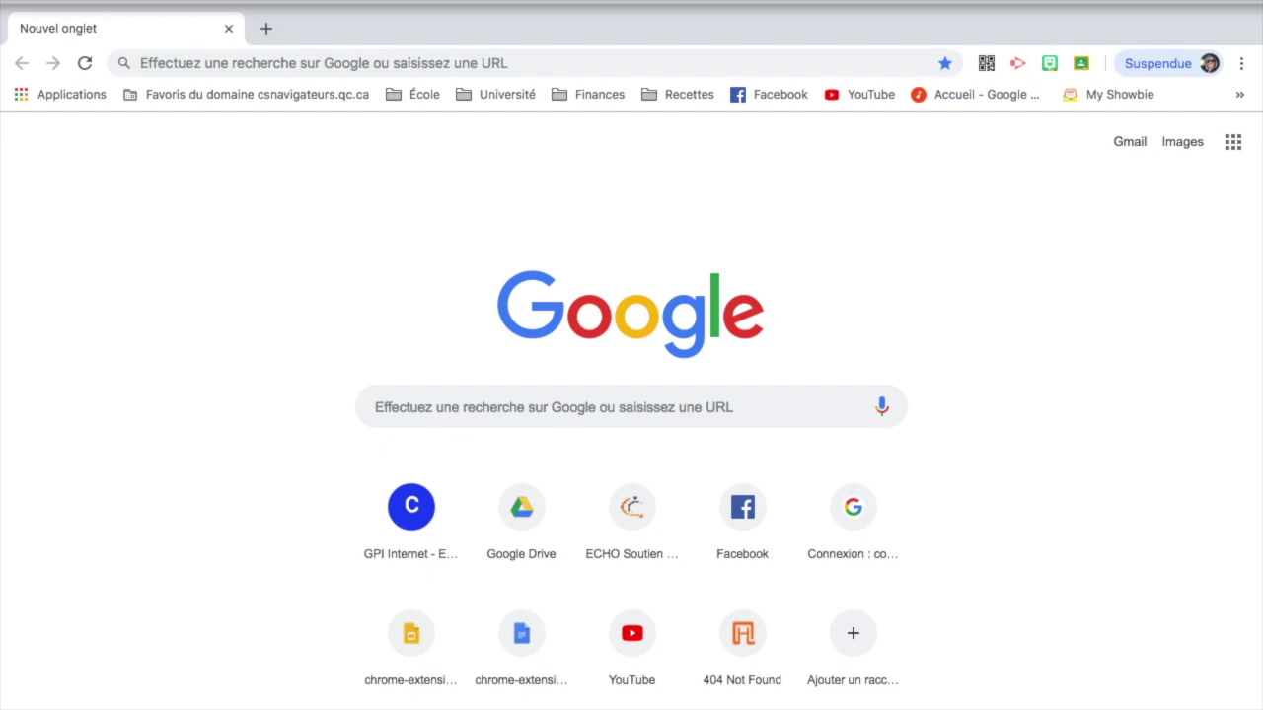
# Open classroomscreen.com and change the screen background to plain white.
pyautogui.click(361, 62)
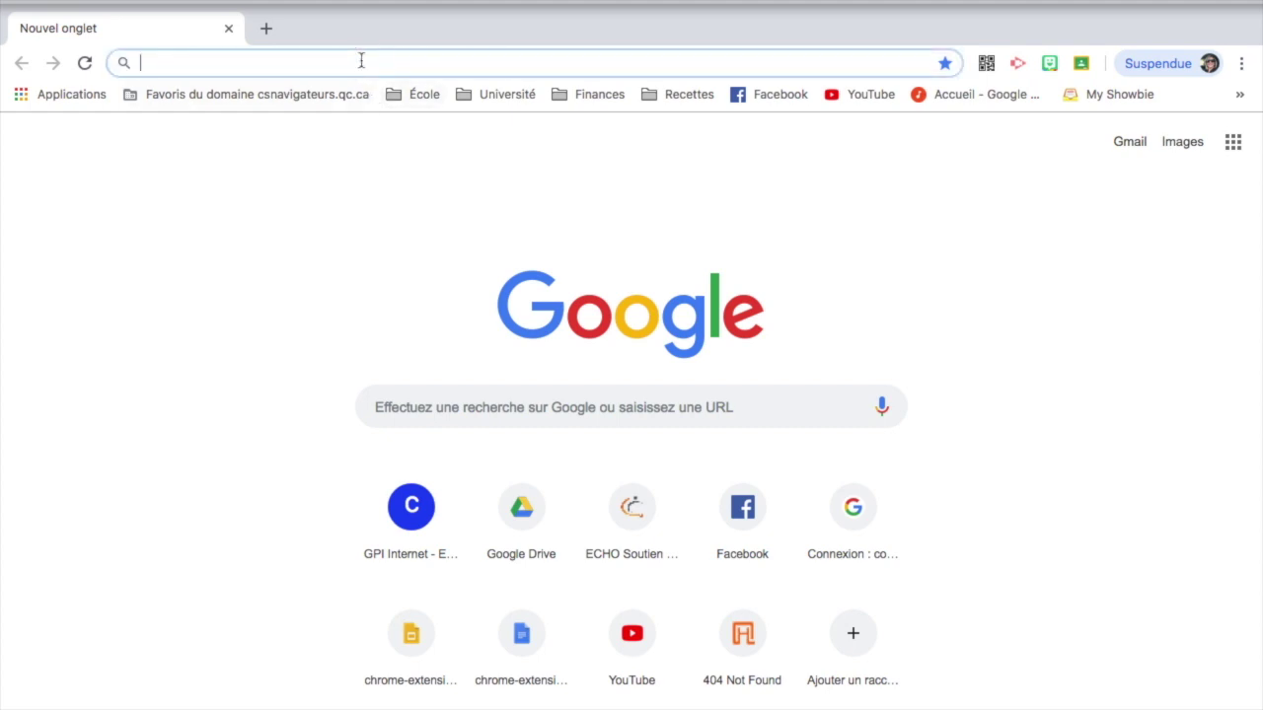
pyautogui.write('classro')
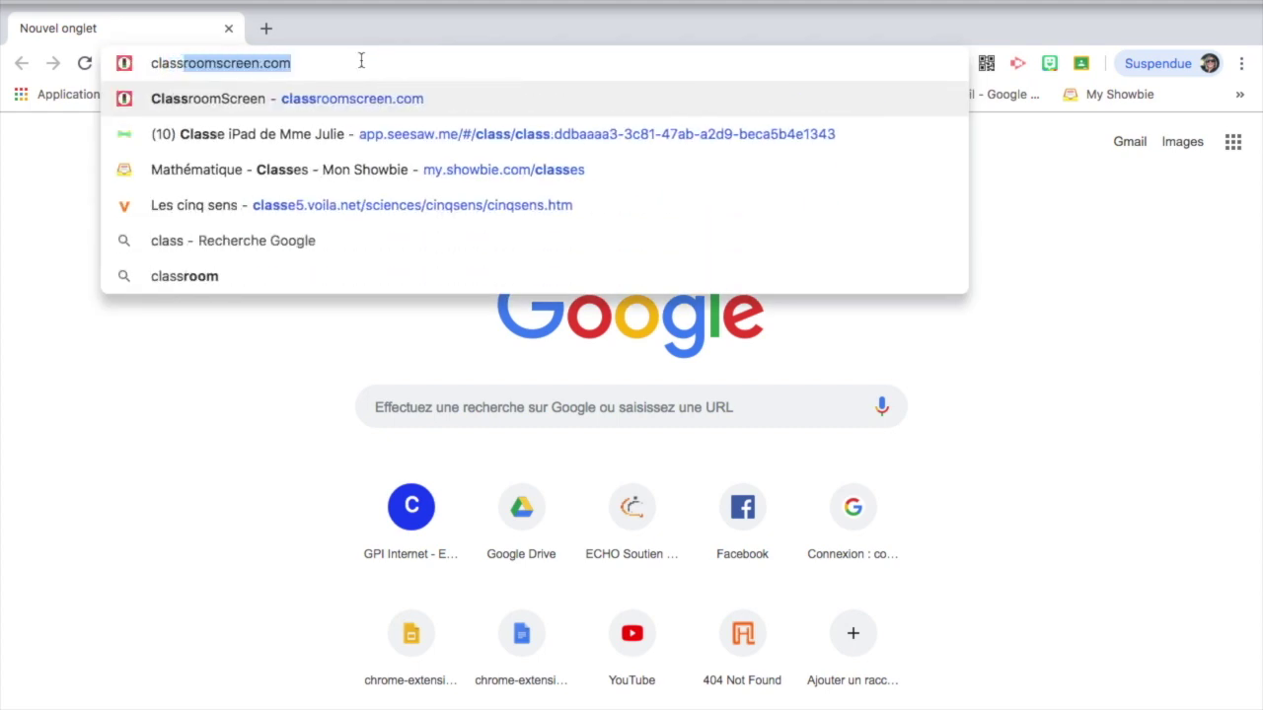
pyautogui.write('omscr')
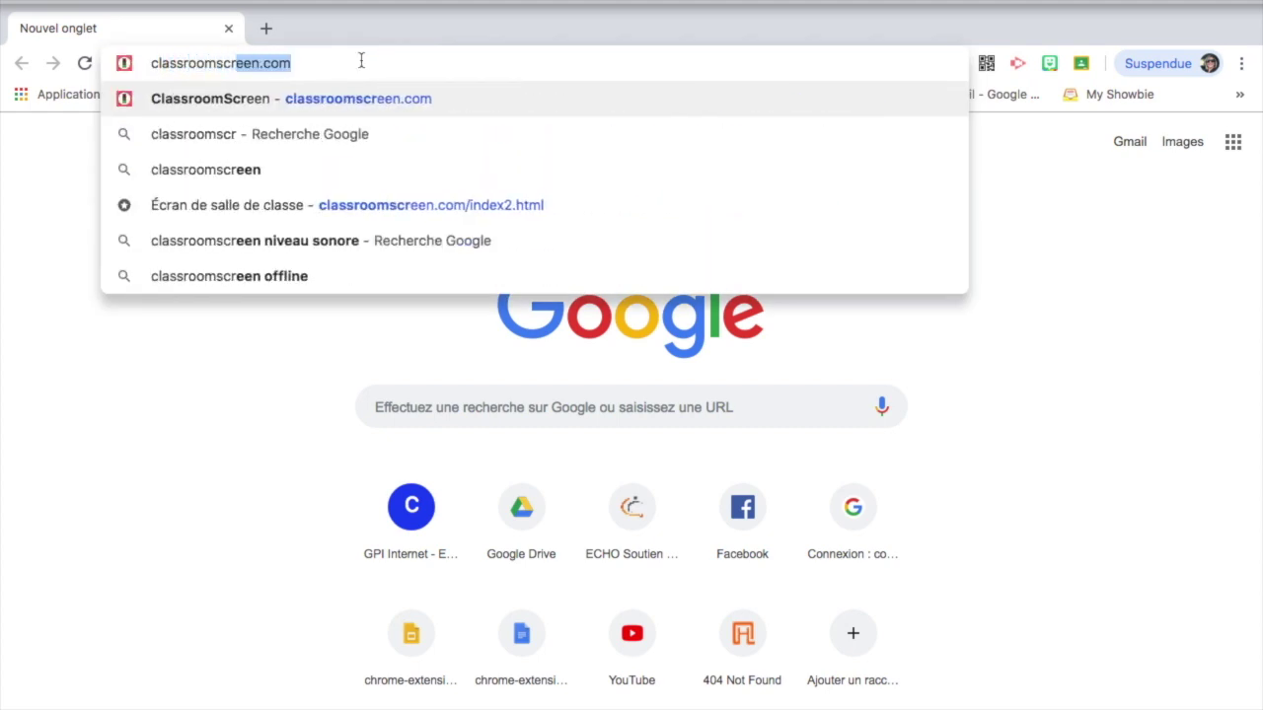
pyautogui.click(353, 98)
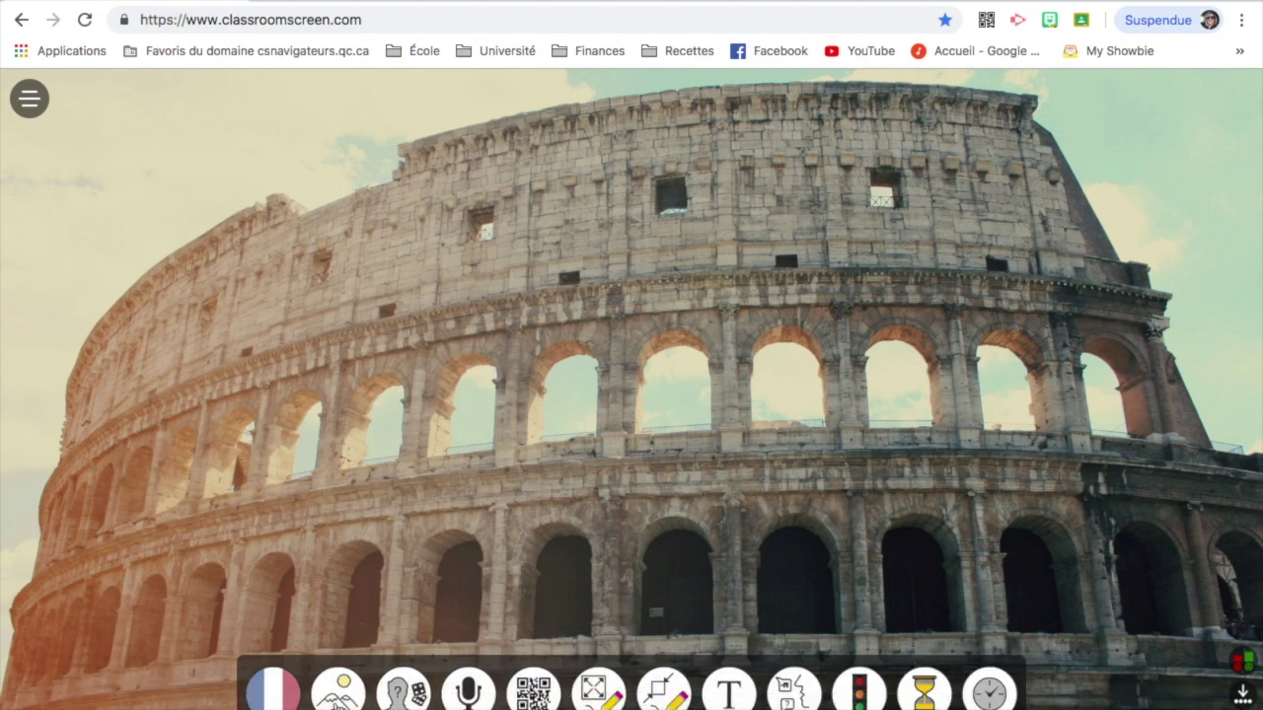
pyautogui.click(338, 697)
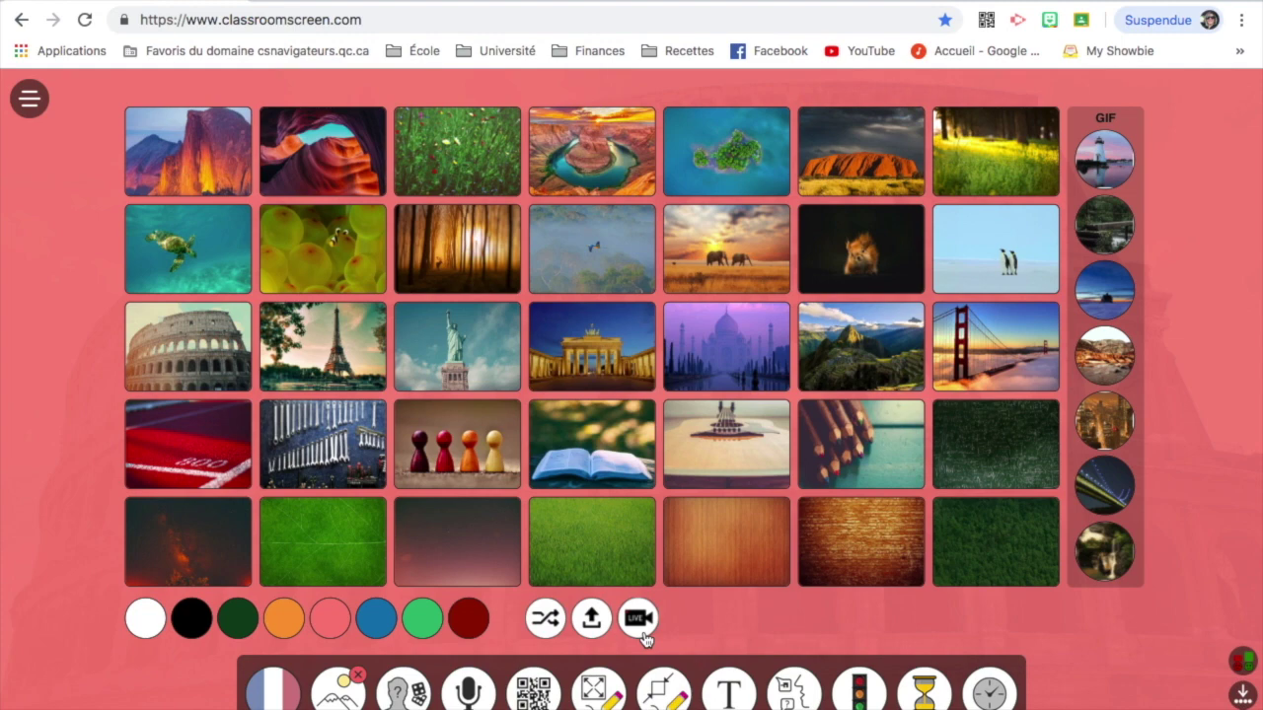
pyautogui.click(146, 620)
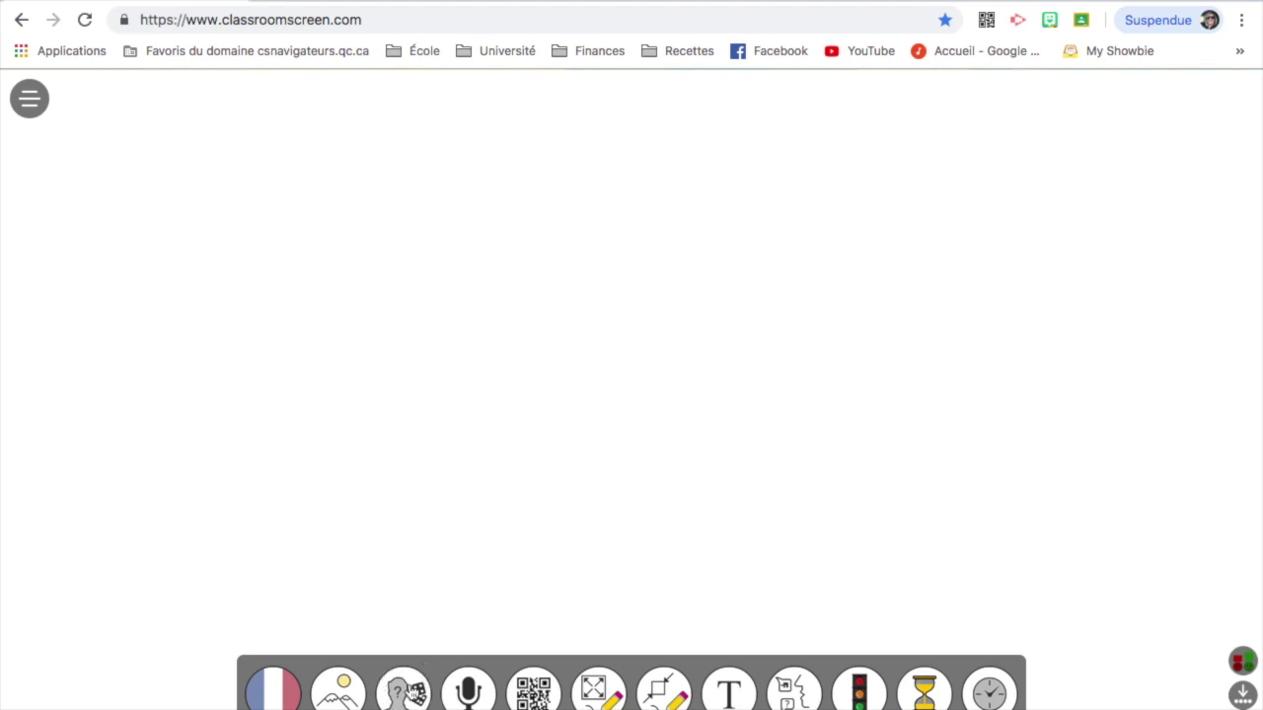
# Add the random name picker and move it to the upper middle of the board.
pyautogui.click(413, 693)
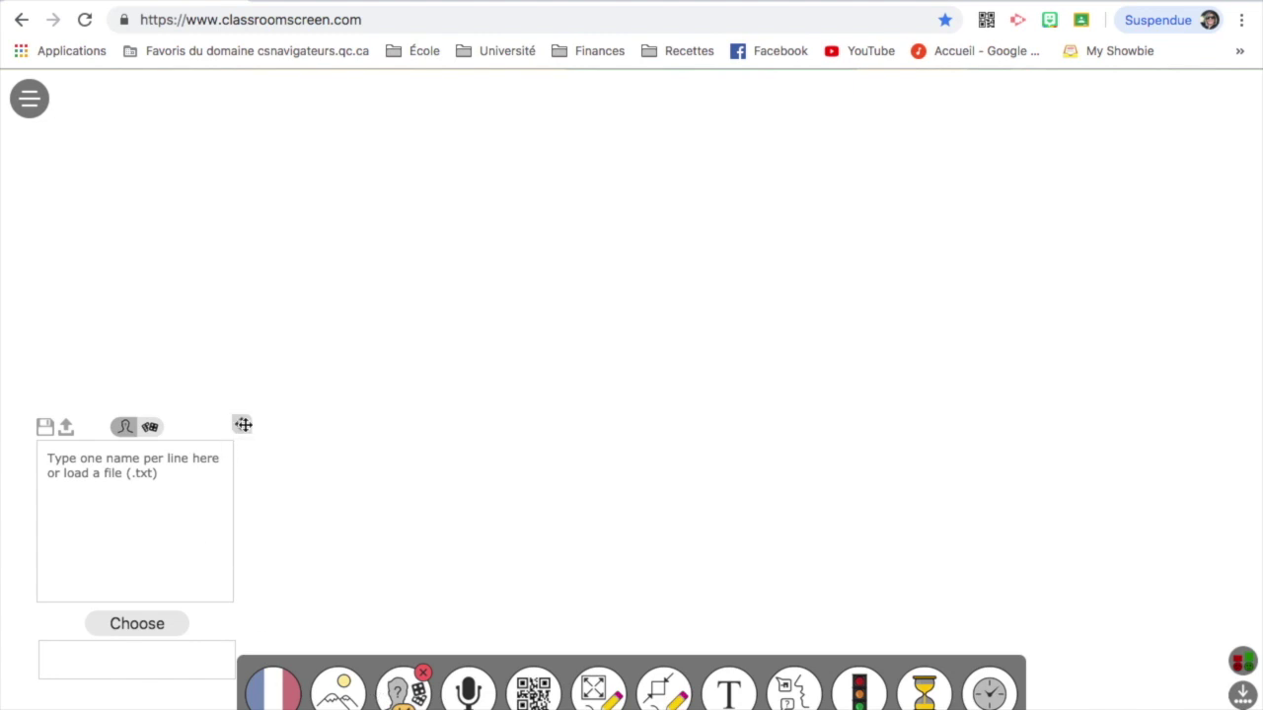
pyautogui.click(242, 424)
pyautogui.moveTo(243, 425); pyautogui.dragTo(732, 158)
# Enter five first names in the picker's list, one per line, and draw a random name twice.
pyautogui.click(566, 195)
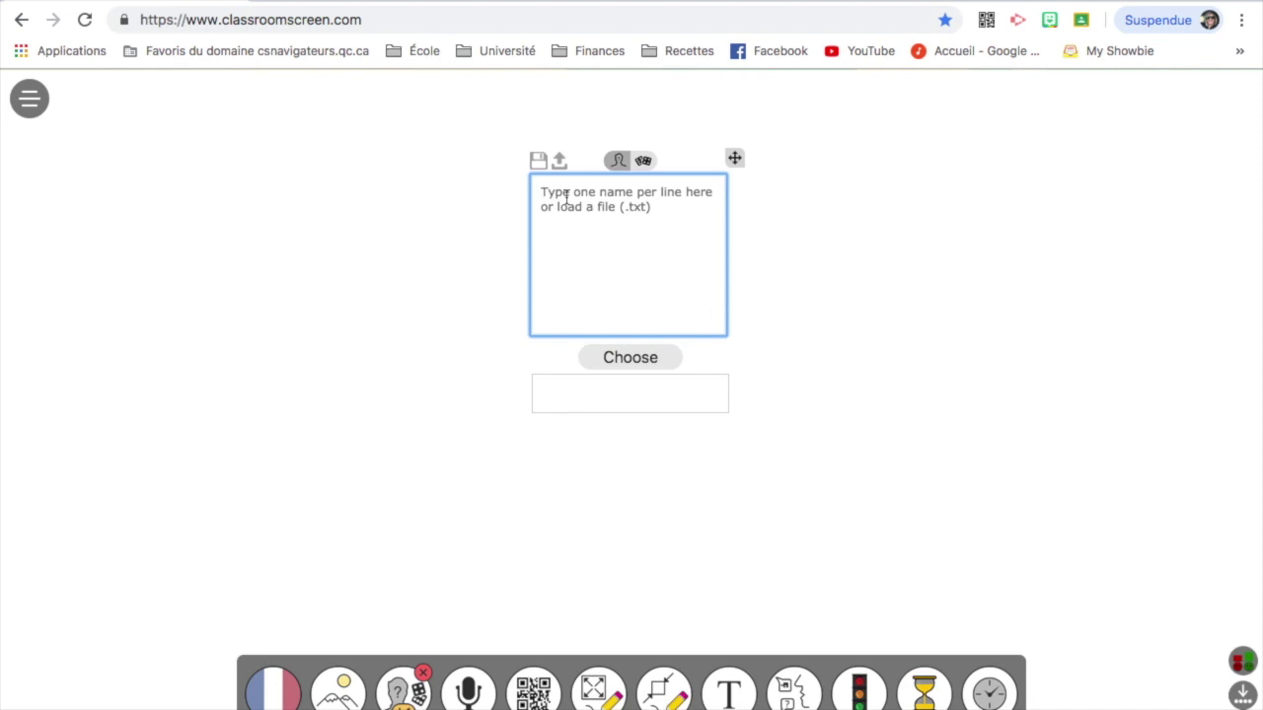
pyautogui.write('Lucie')
pyautogui.press('Return')
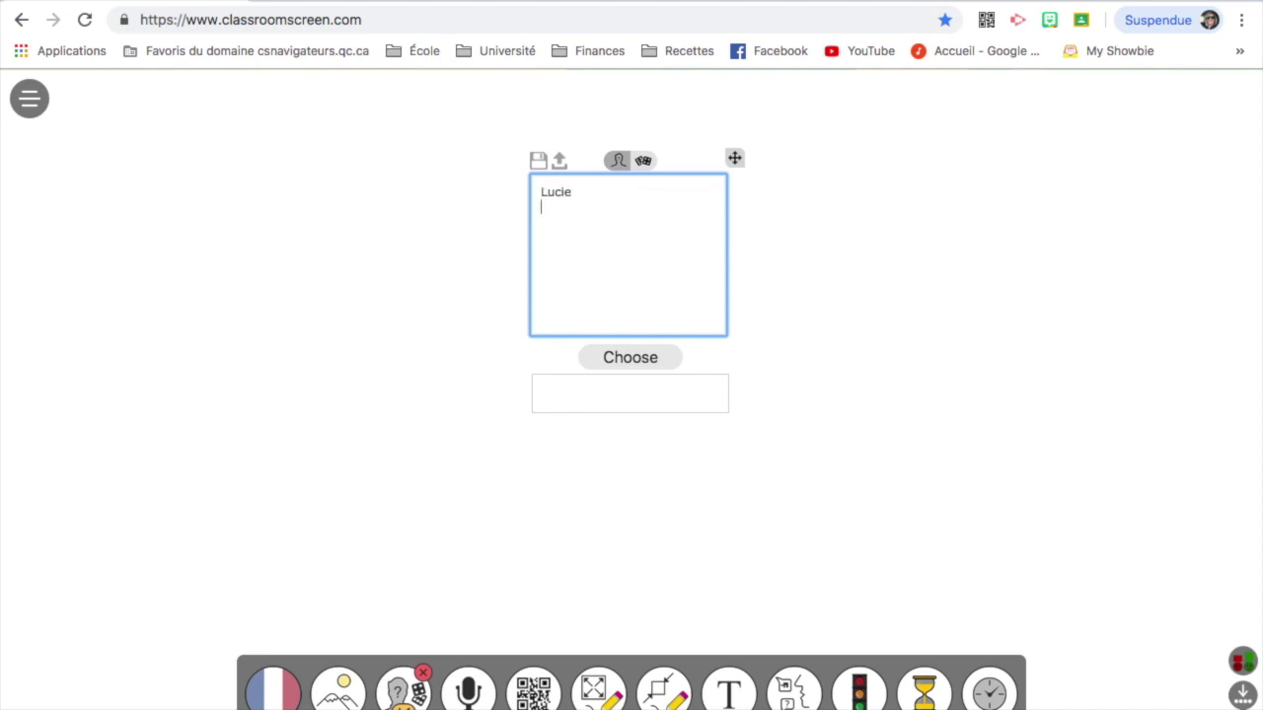
pyautogui.write('François')
pyautogui.press('Return')
pyautogui.write('Julie')
pyautogui.press('Return')
pyautogui.write('Simon ')
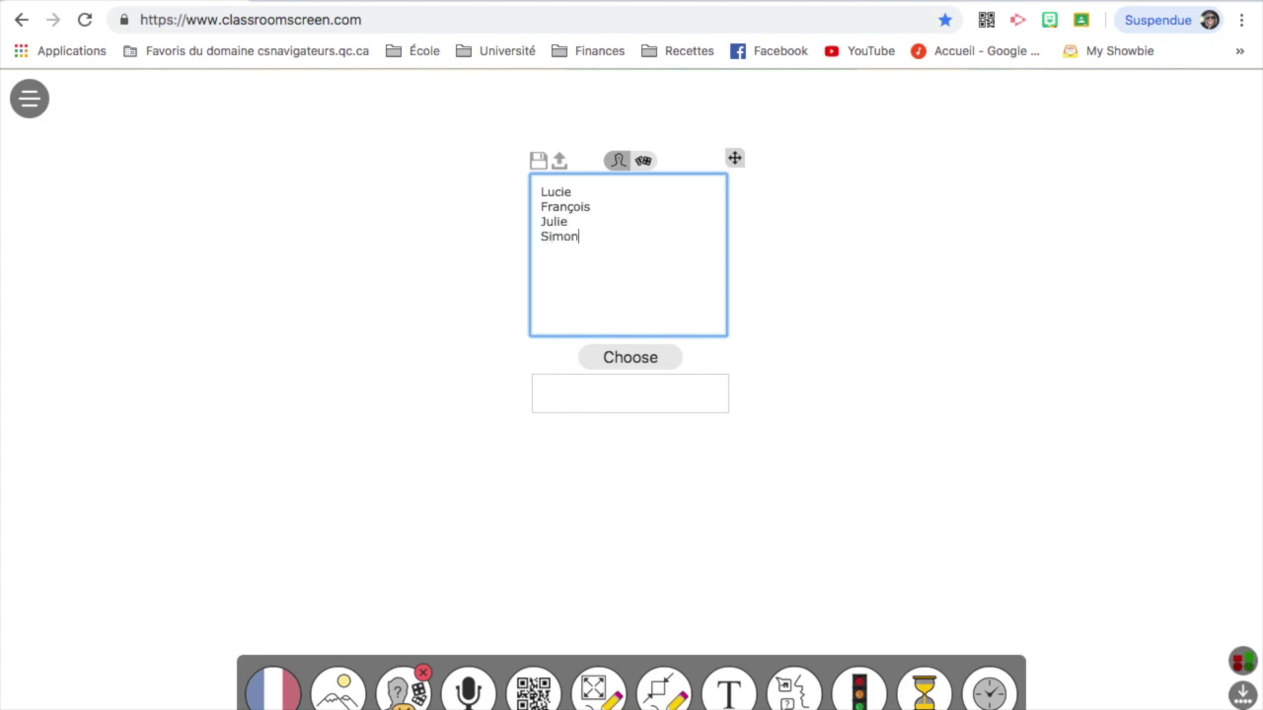
pyautogui.write('Line')
pyautogui.click(613, 360)
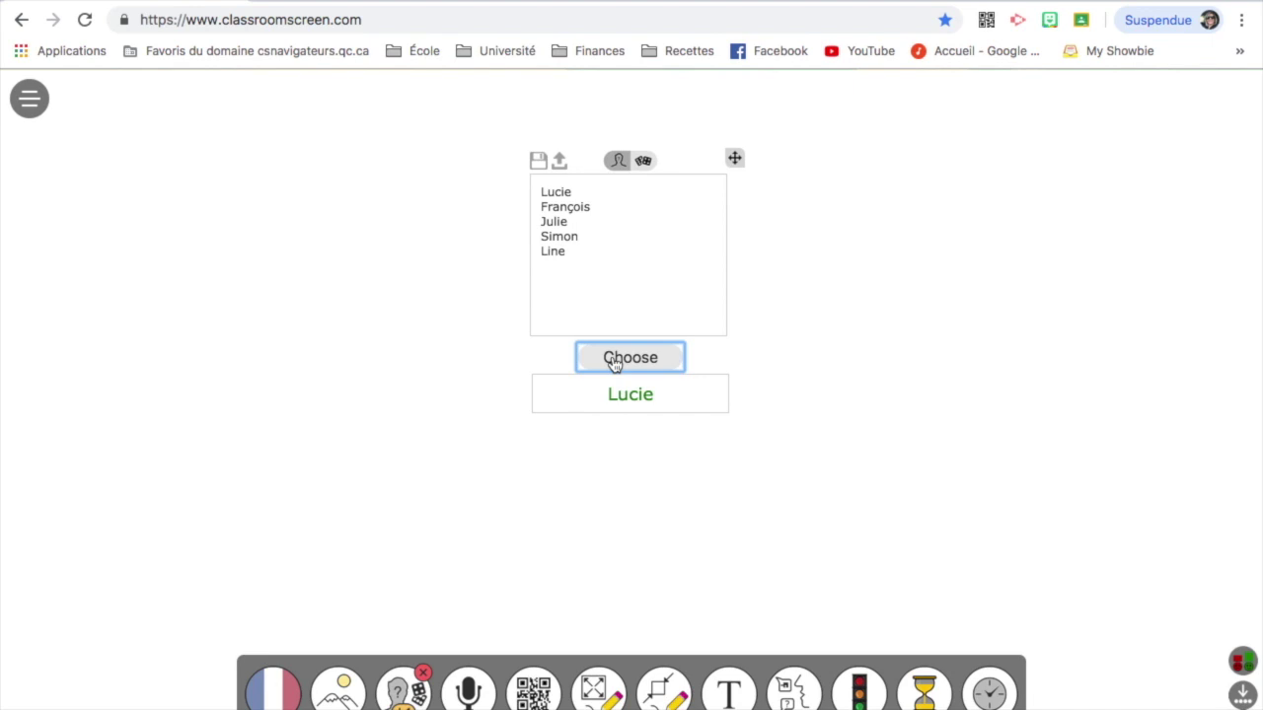
pyautogui.click(613, 360)
# Switch the random picker to dice, roll two dice, and close the widget.
pyautogui.click(644, 164)
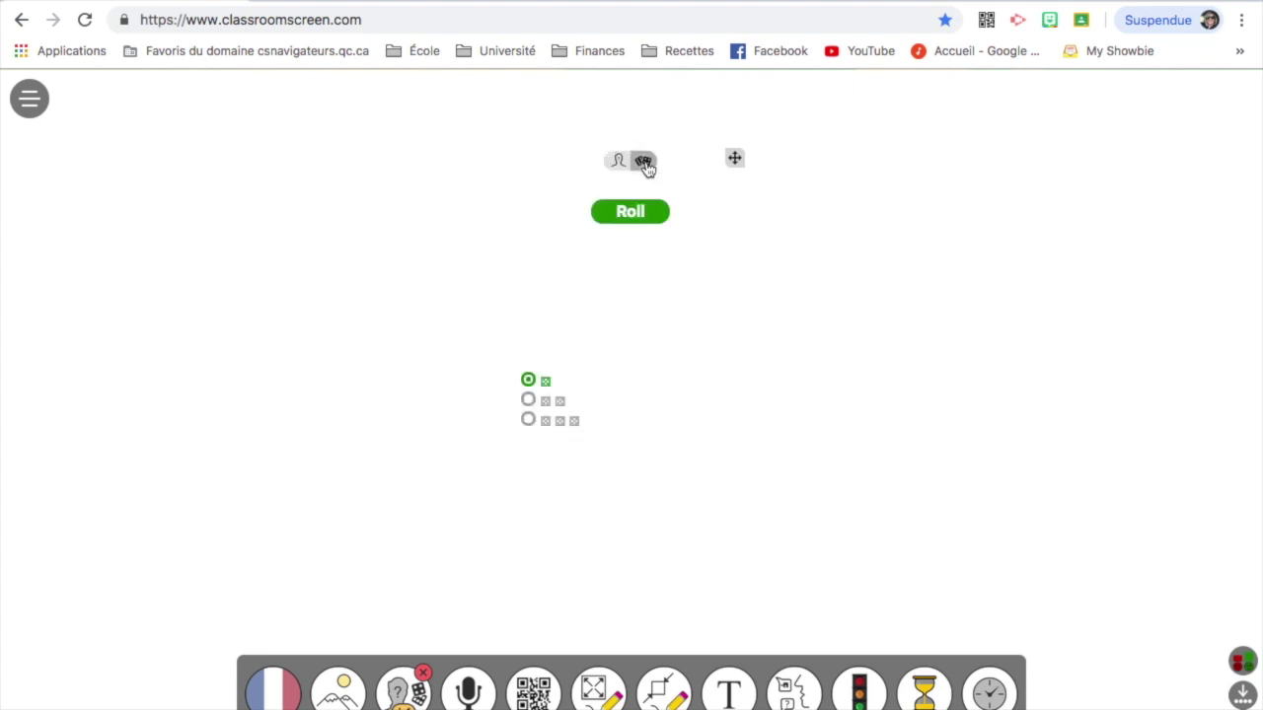
pyautogui.click(529, 400)
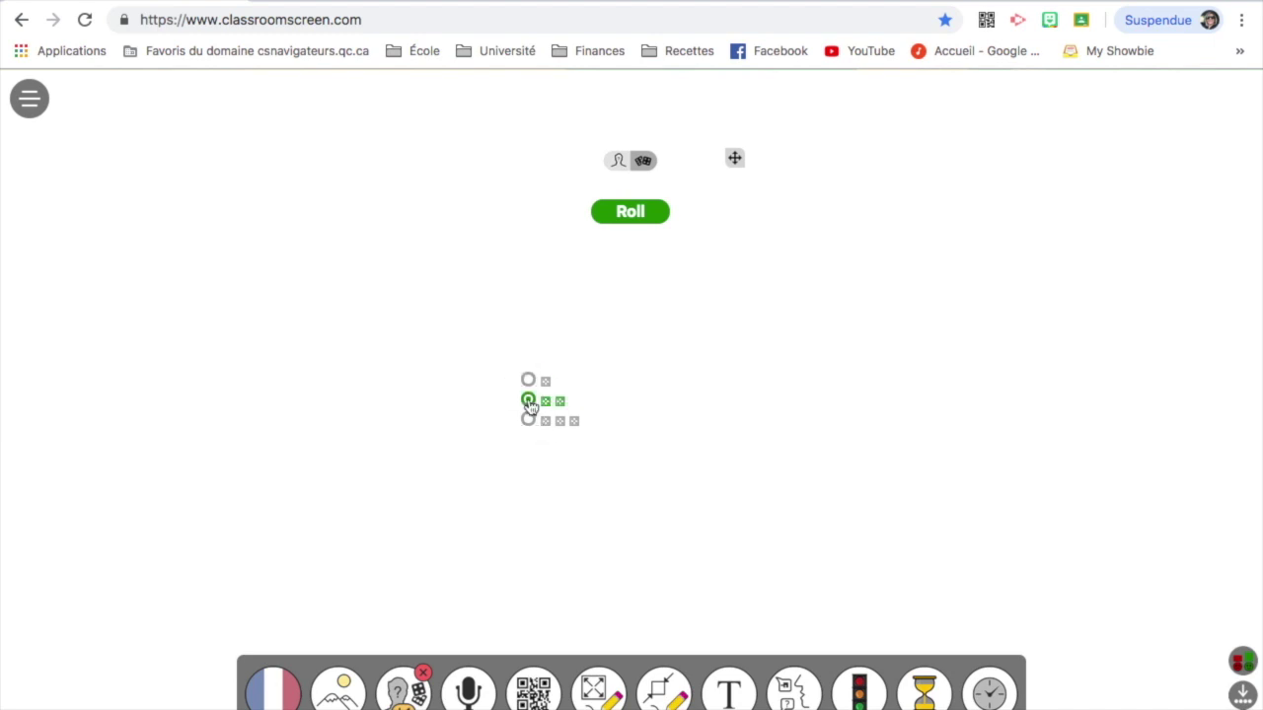
pyautogui.click(632, 212)
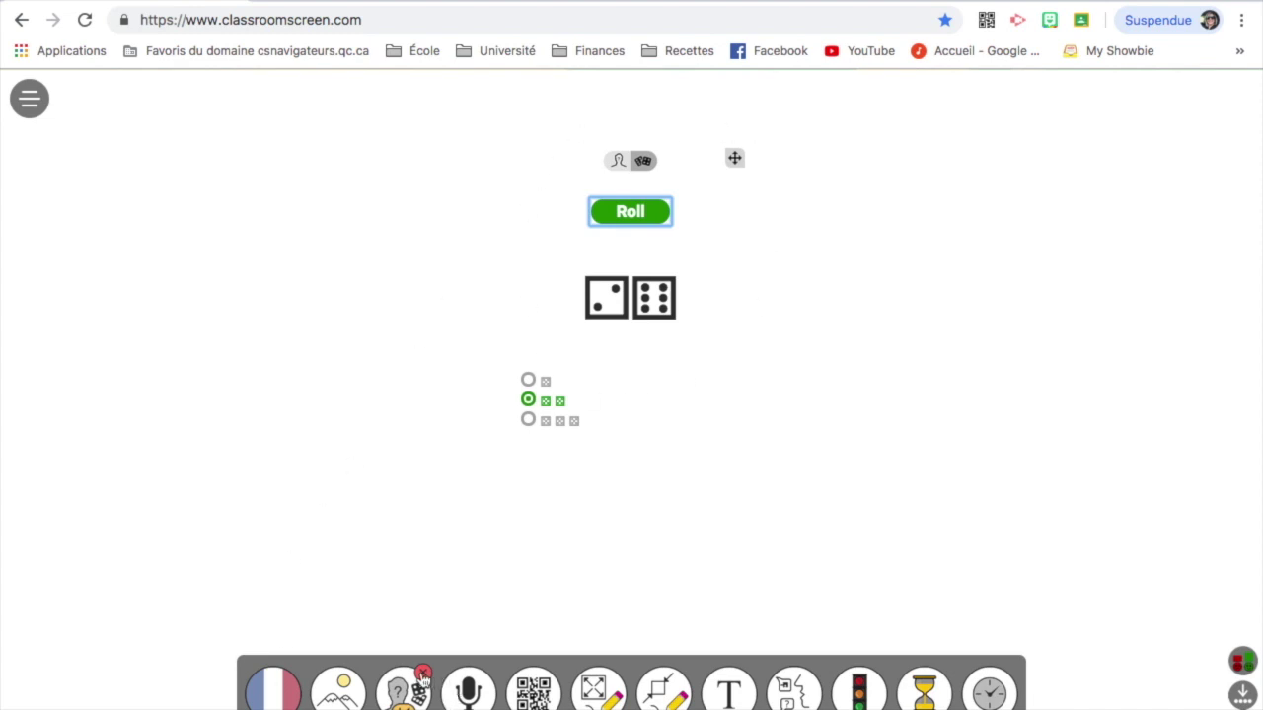
pyautogui.click(423, 674)
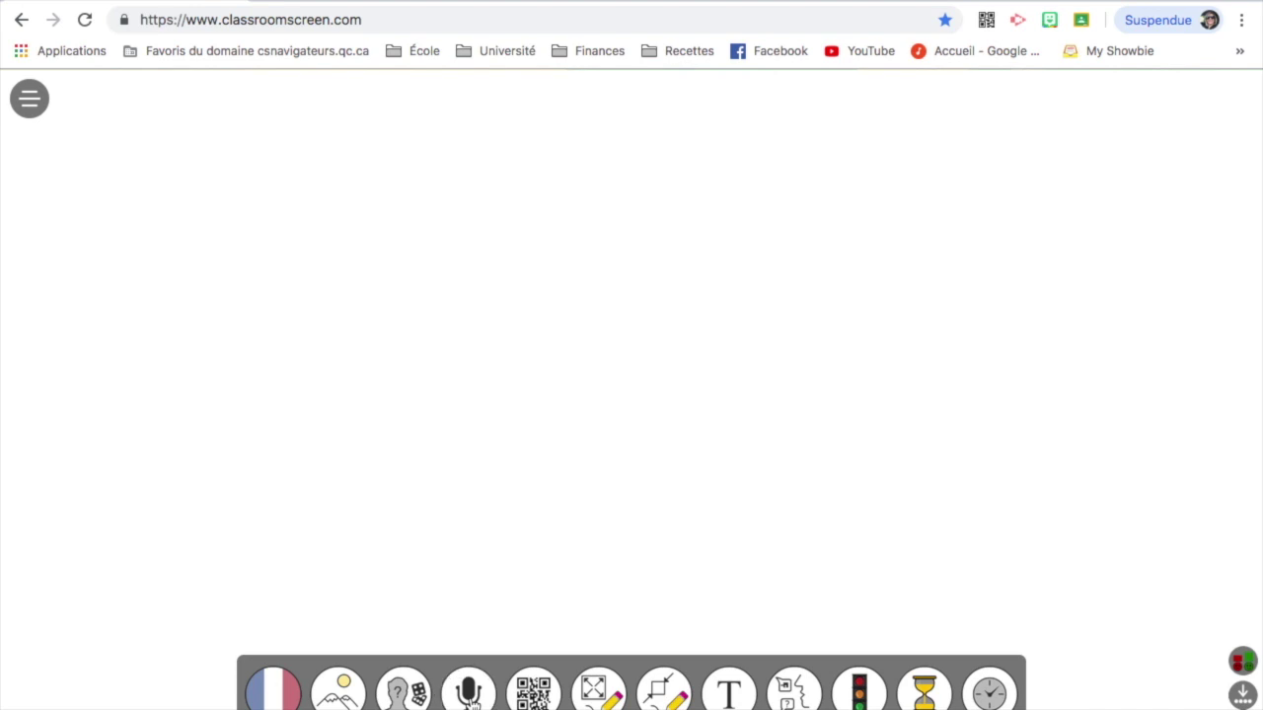
# Start the microphone sound level meter and move it to the upper middle of the board.
pyautogui.click(470, 693)
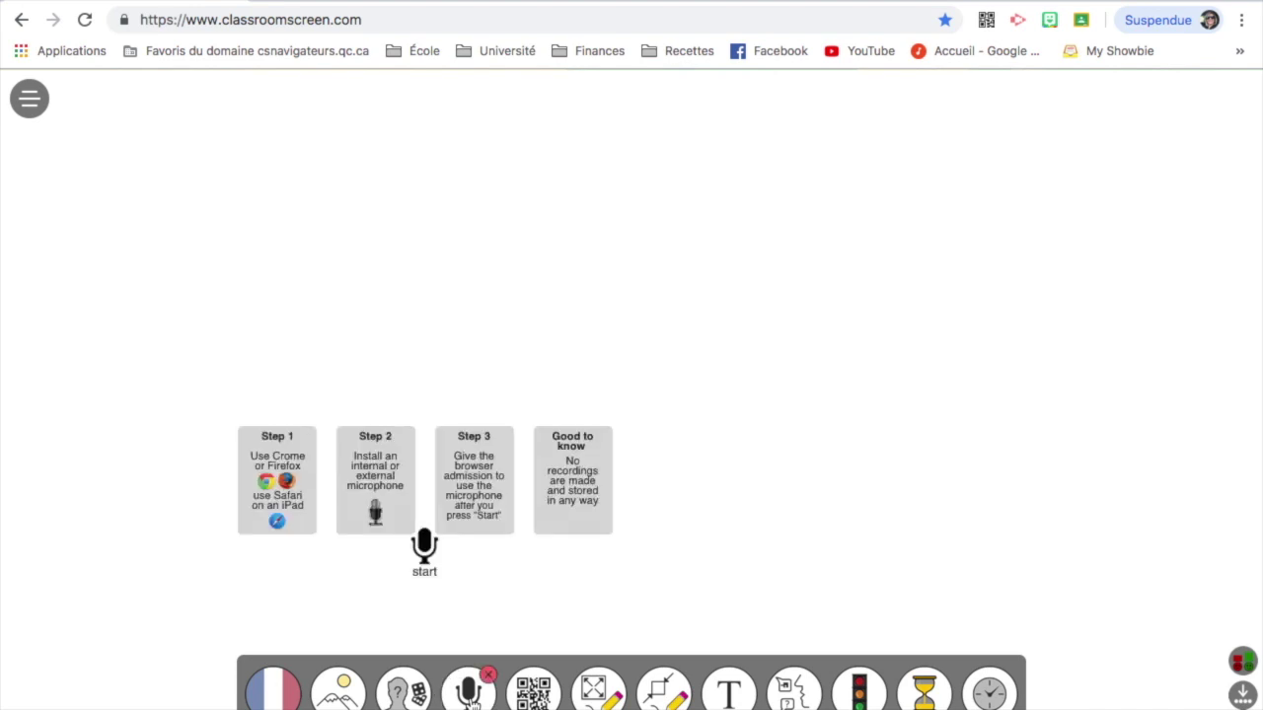
pyautogui.click(424, 547)
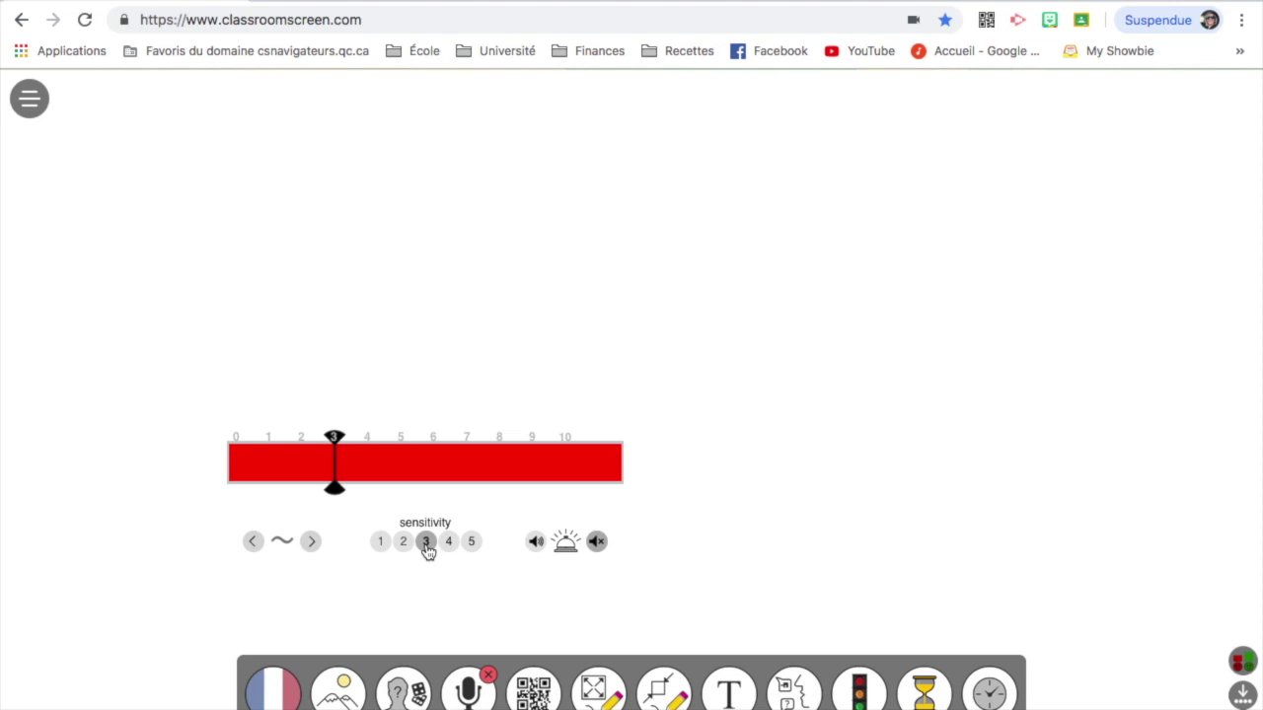
pyautogui.moveTo(389, 451); pyautogui.dragTo(521, 186)
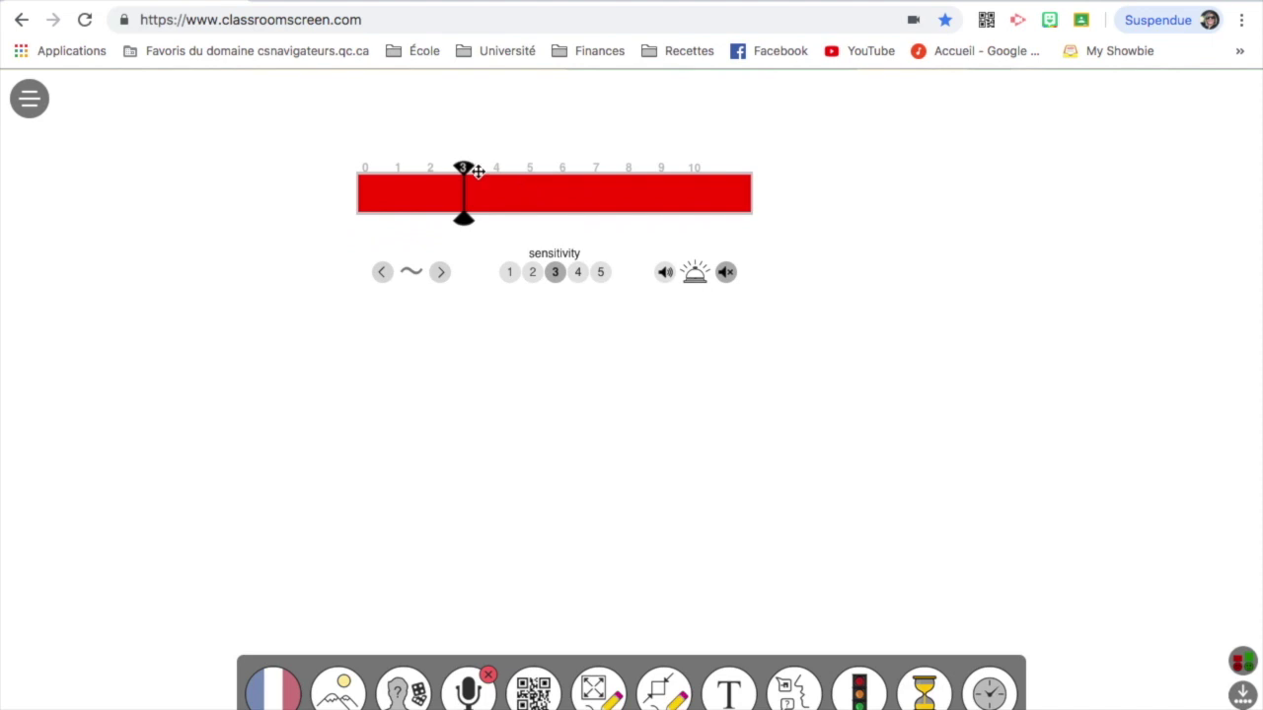
# Raise the sound meter's noise threshold to 8.
pyautogui.moveTo(463, 166)
pyautogui.mouseDown()
pyautogui.moveTo(486, 168)
pyautogui.moveTo(438, 168)
pyautogui.mouseUp()
pyautogui.click(425, 273)
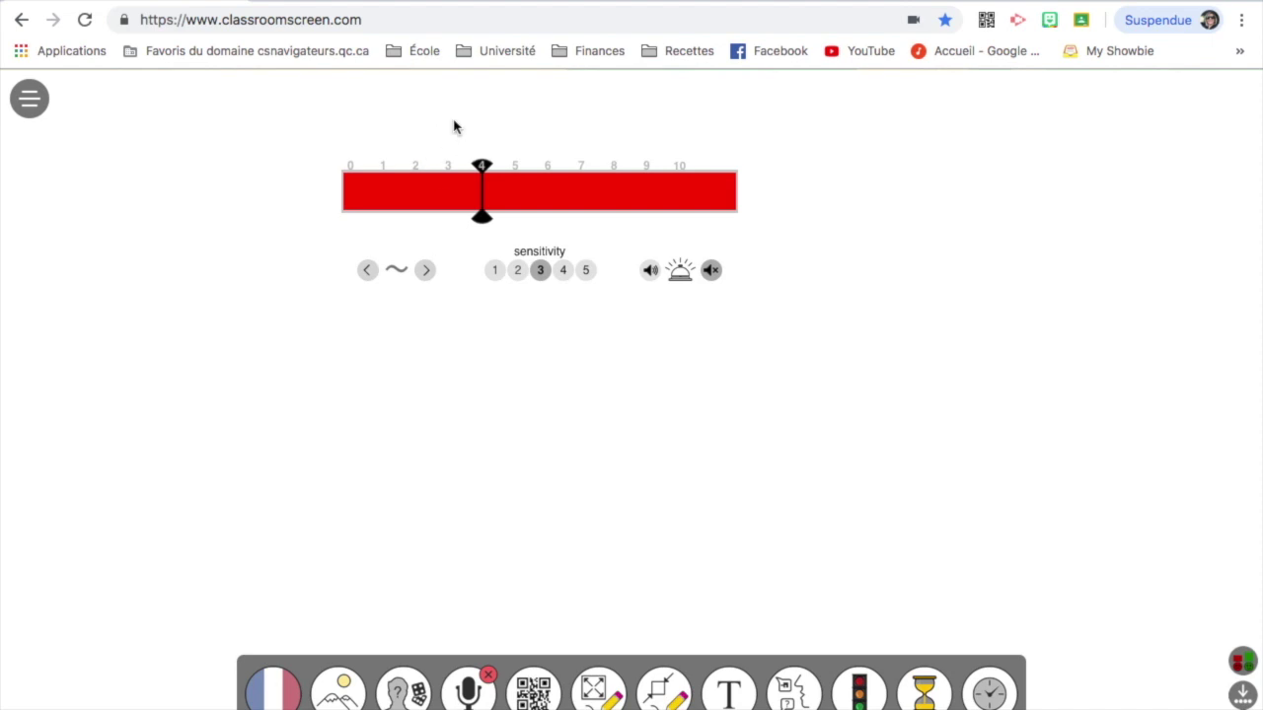
pyautogui.click(427, 272)
pyautogui.click(426, 272)
pyautogui.click(426, 272)
pyautogui.click(427, 272)
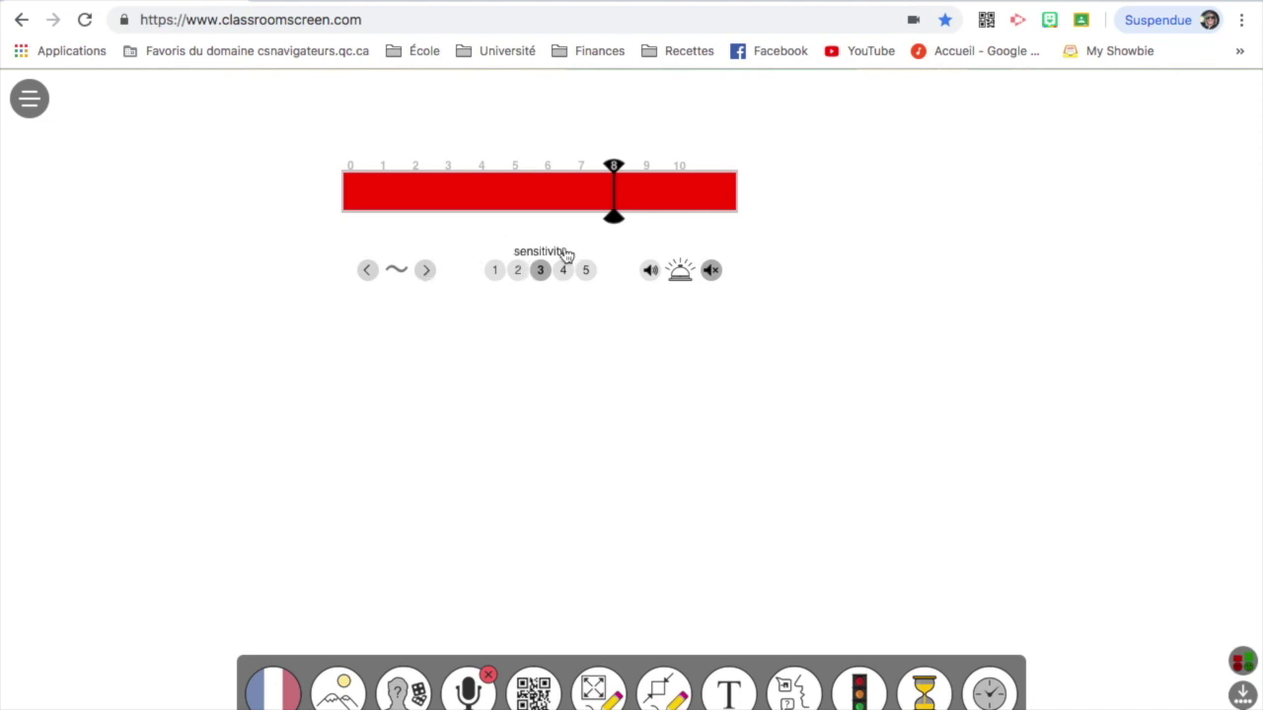
# Try sound meter sensitivities 1 and 3 with the alarm sound turned on, closing the meter when done.
pyautogui.click(495, 271)
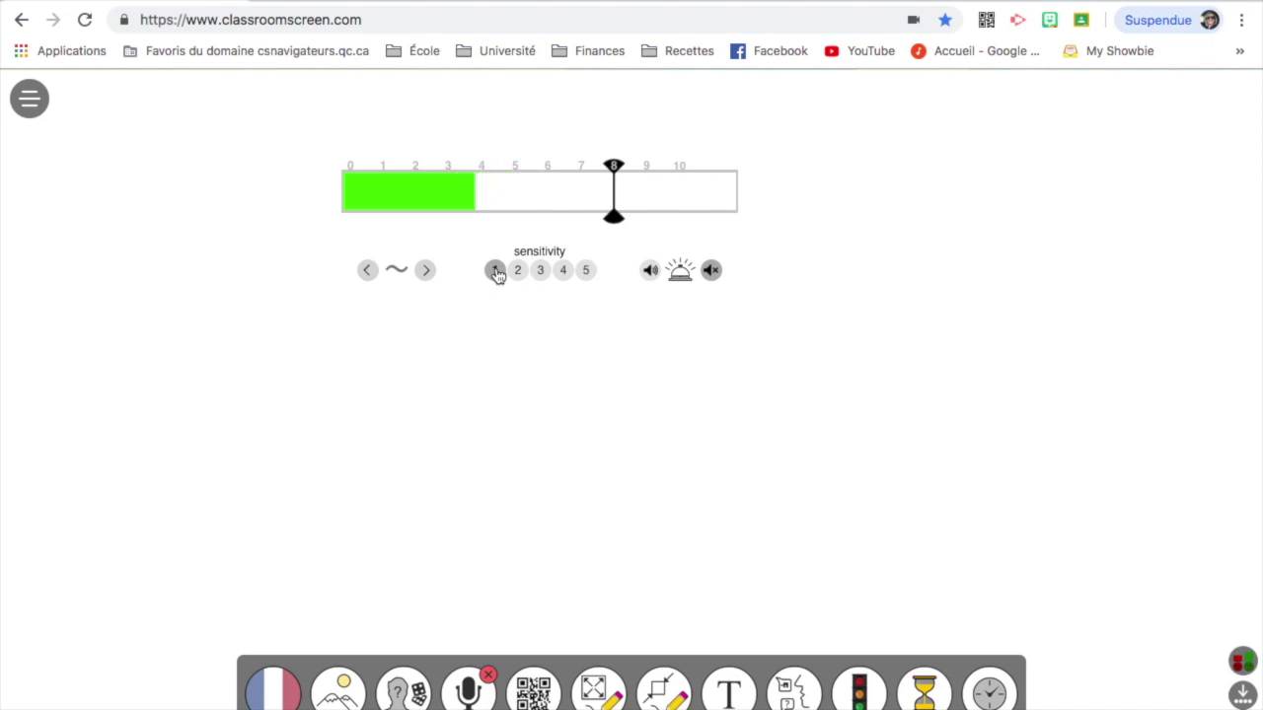
pyautogui.click(651, 272)
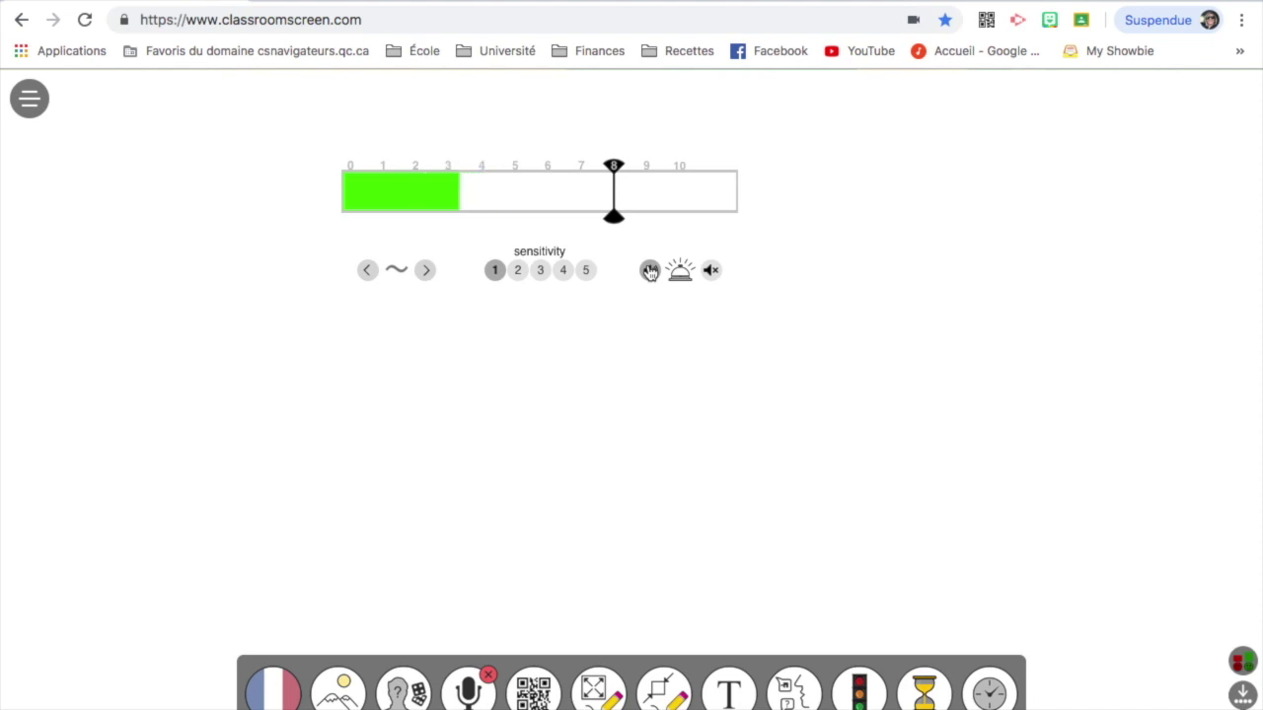
pyautogui.click(541, 273)
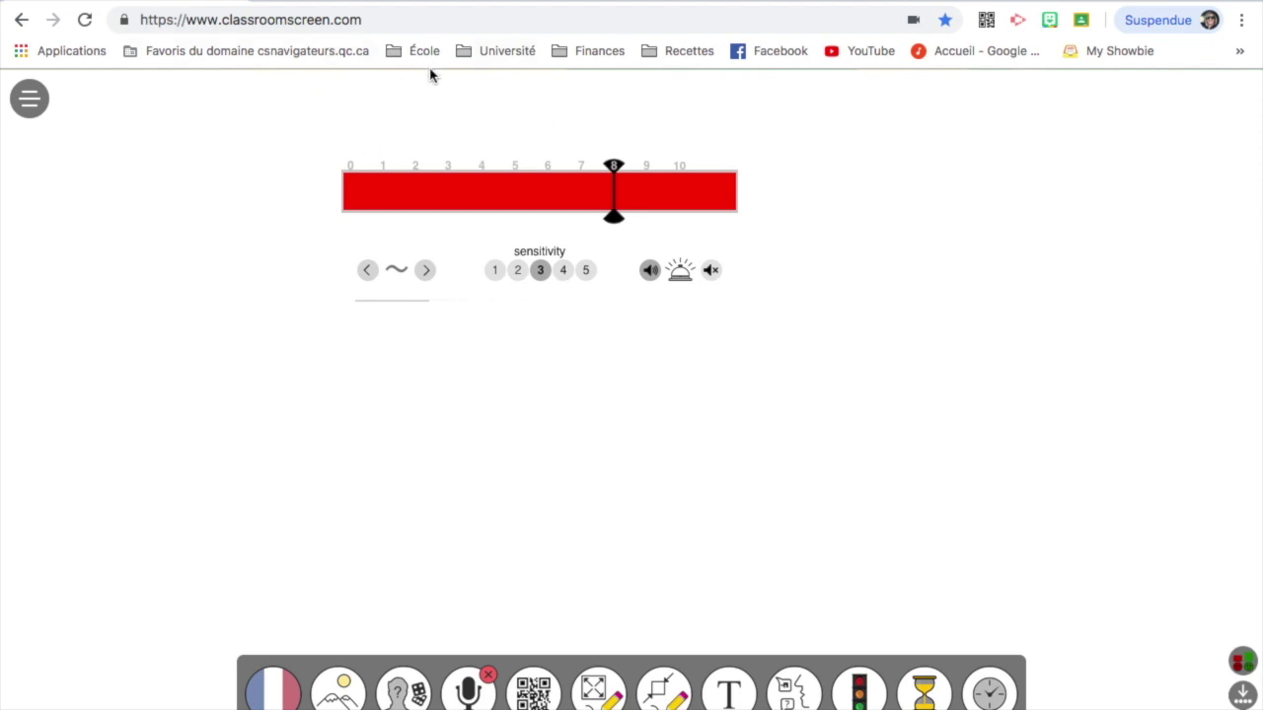
pyautogui.click(492, 694)
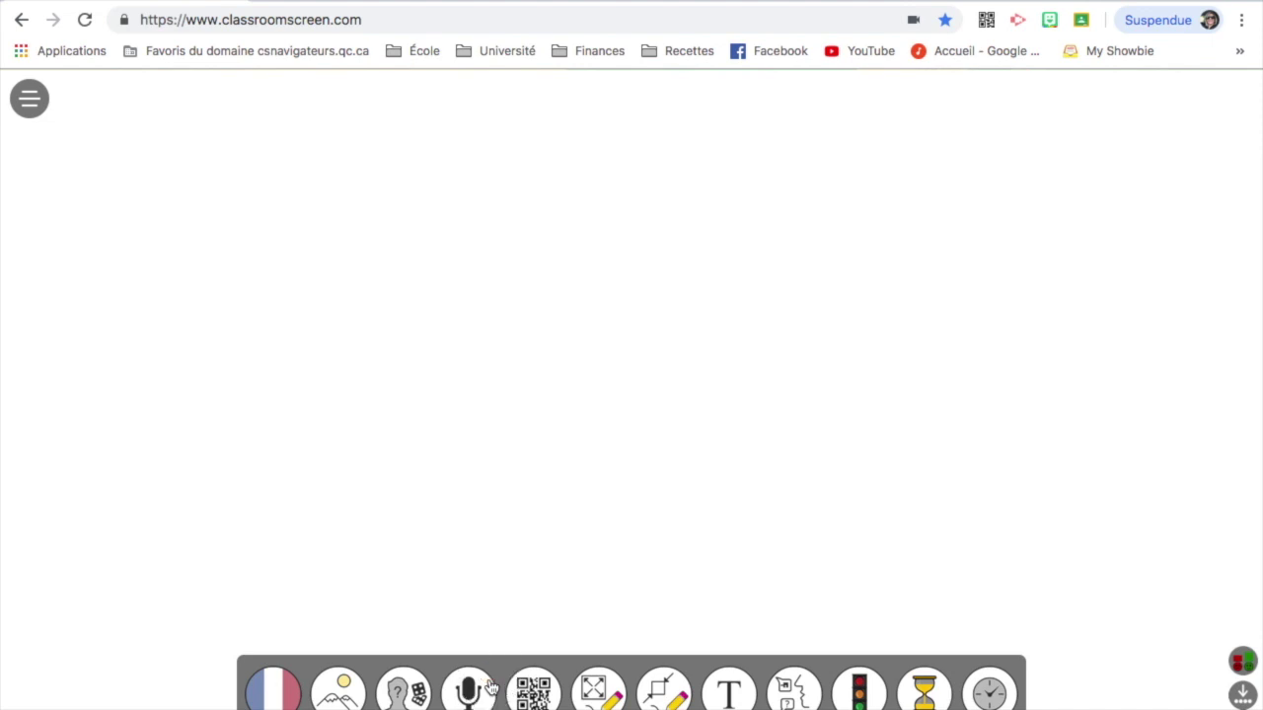
pyautogui.click(533, 693)
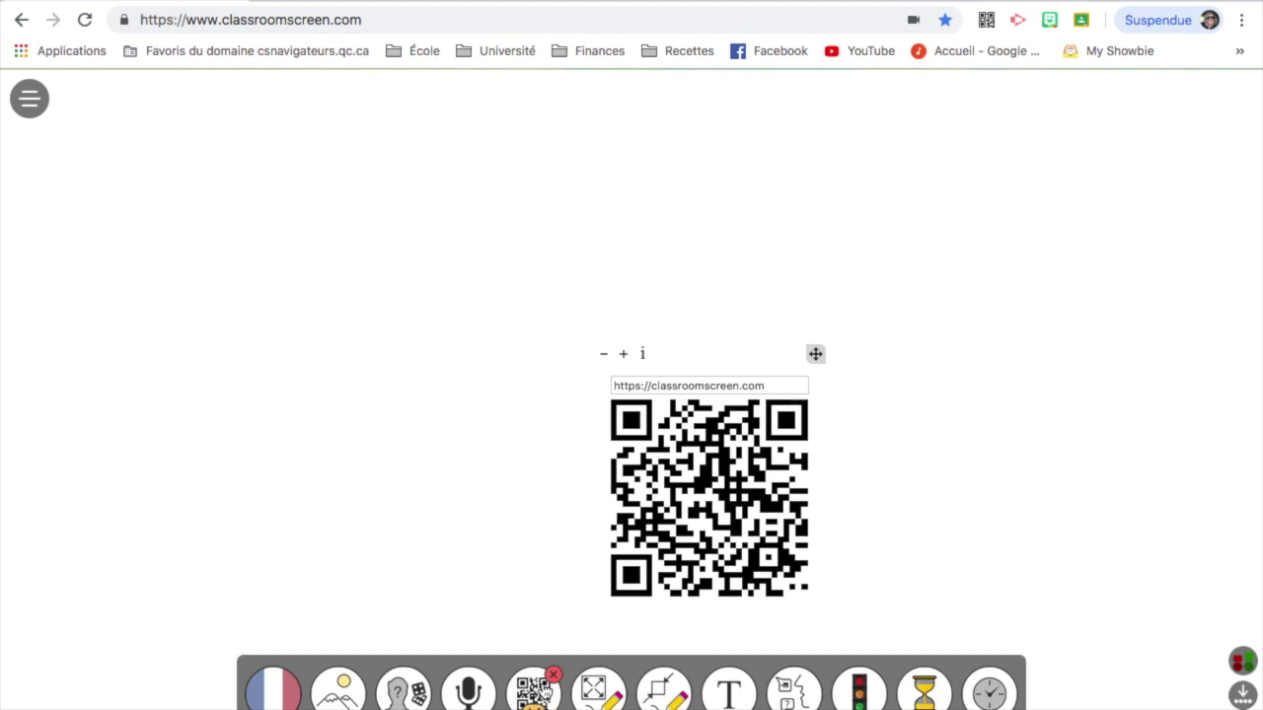
pyautogui.moveTo(773, 385); pyautogui.dragTo(601, 391)
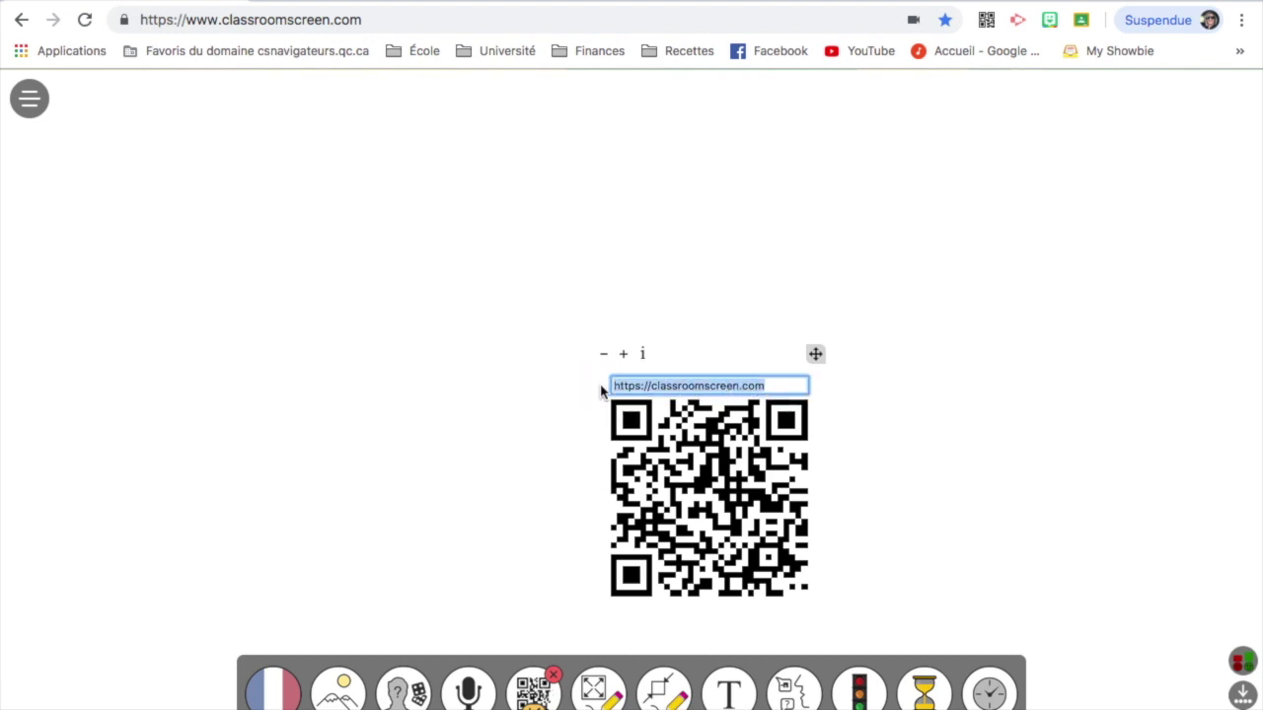
pyautogui.press('BackSpace')
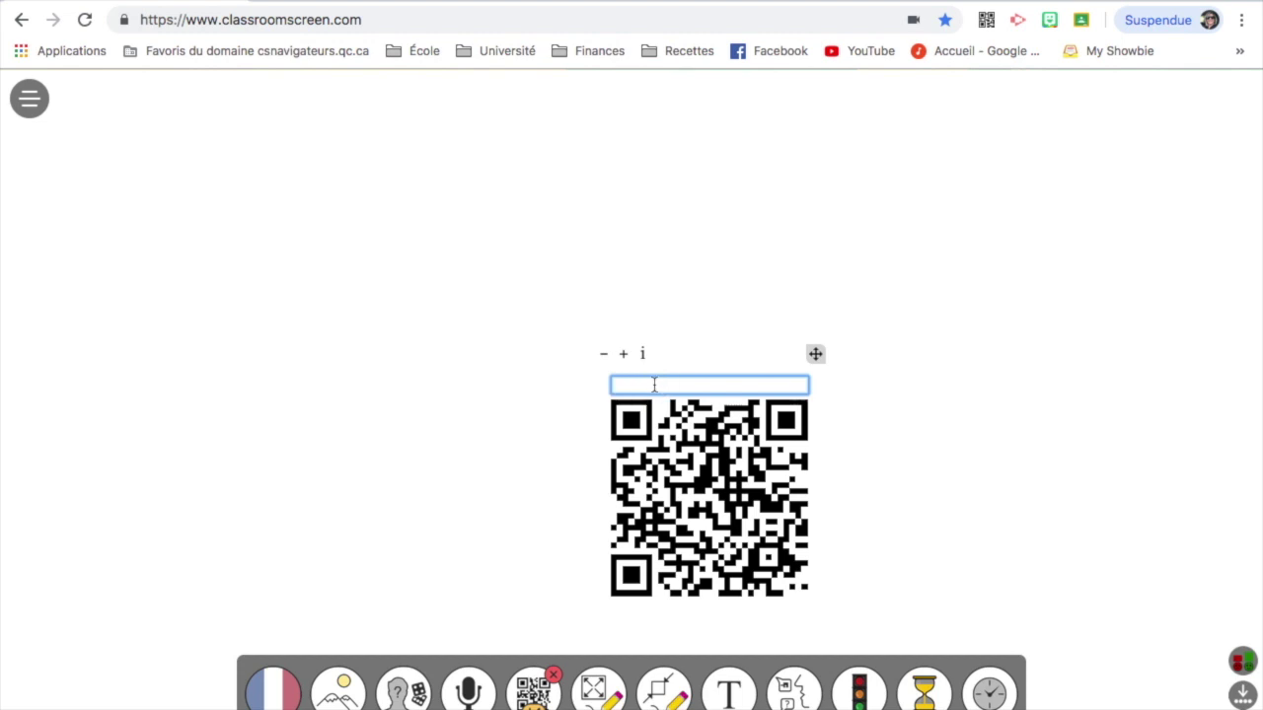
pyautogui.rightClick(654, 390)
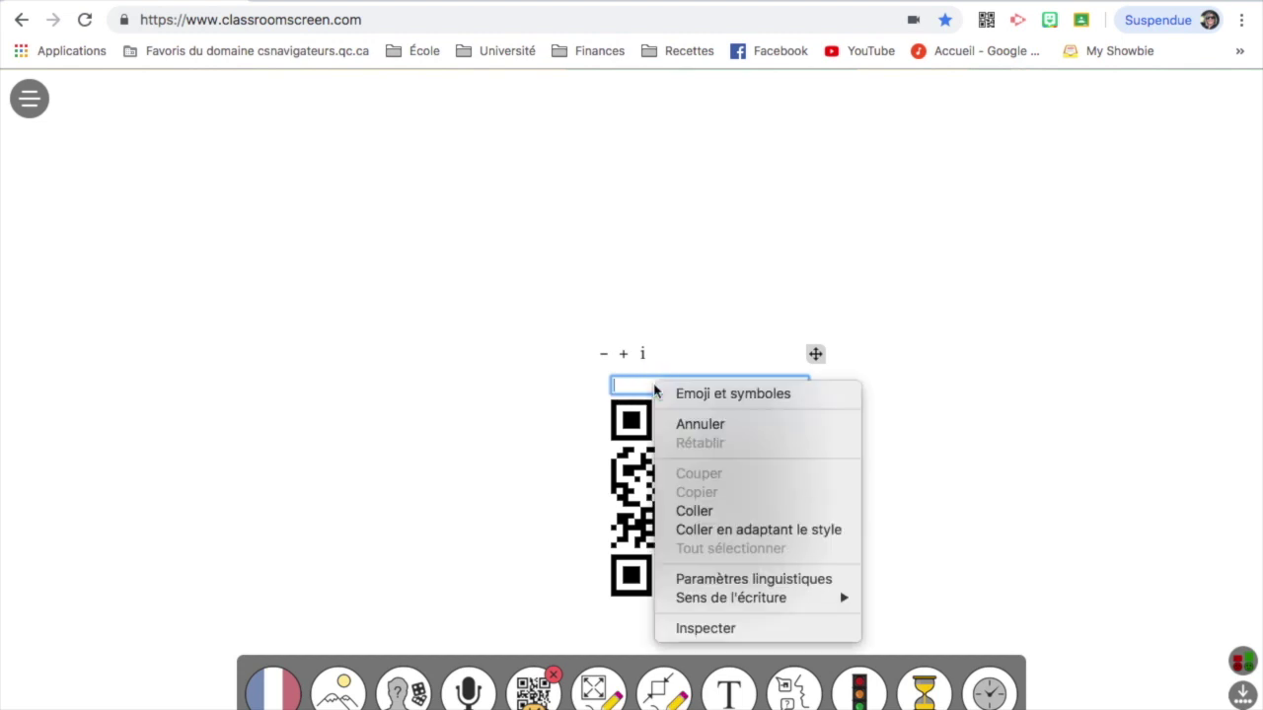
pyautogui.click(694, 510)
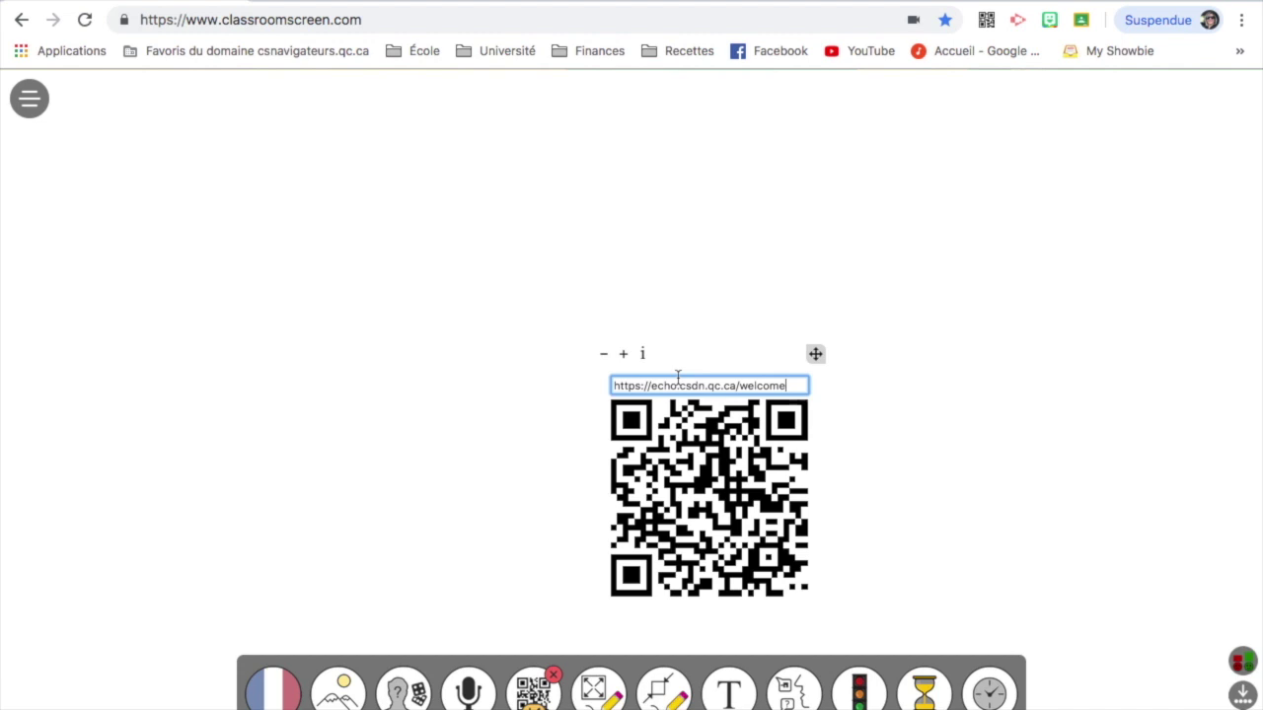
pyautogui.press('Return')
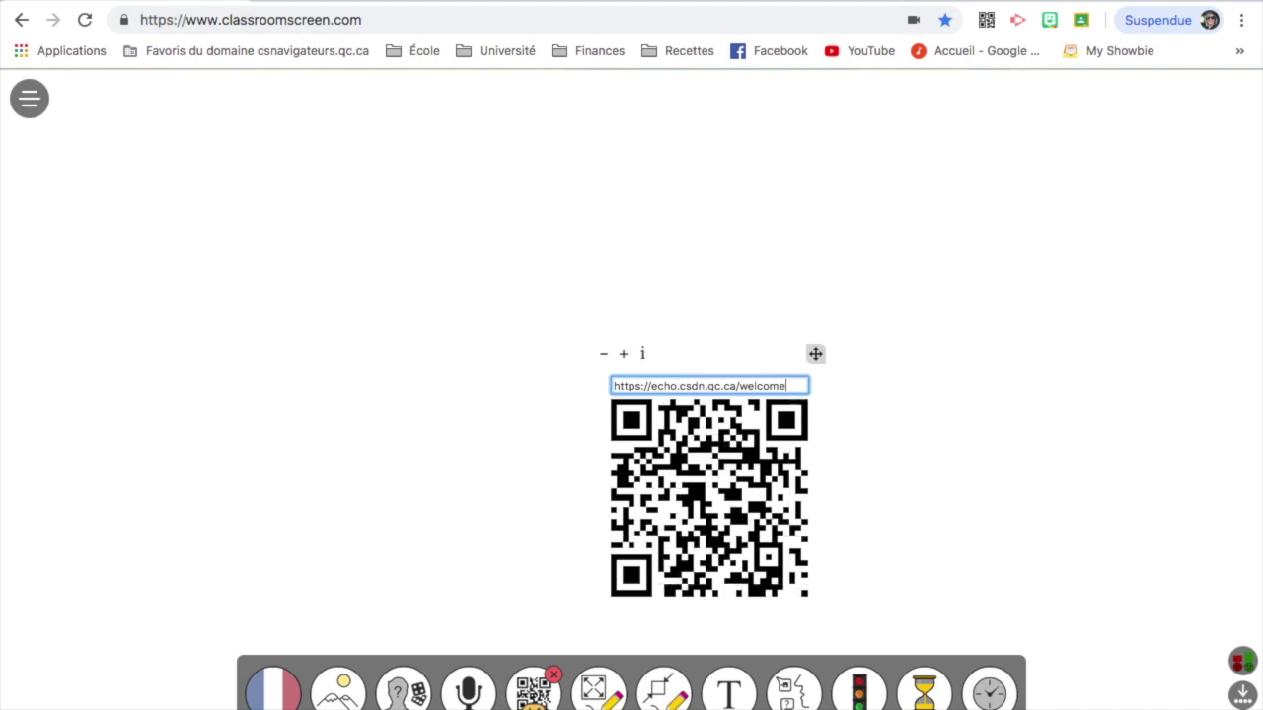
pyautogui.moveTo(699, 441); pyautogui.dragTo(953, 195)
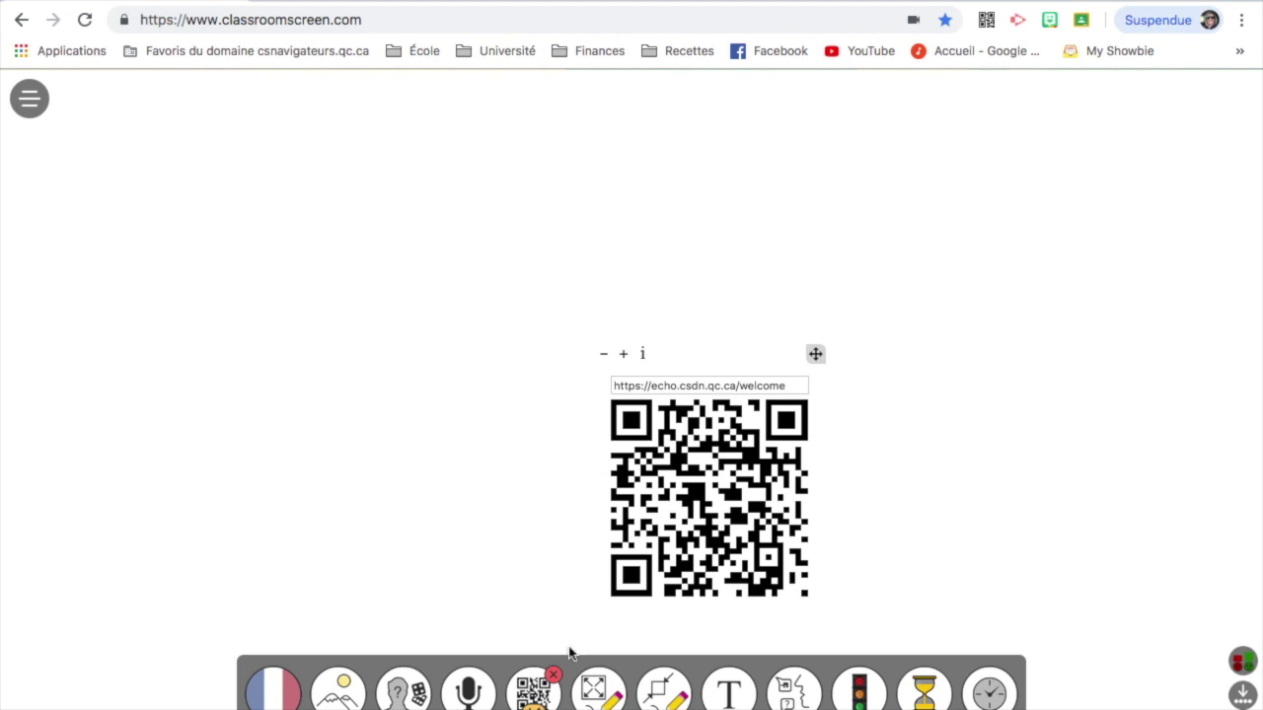
pyautogui.click(554, 674)
# Open the full-screen drawing board with pen thickness 01 and a square grid background.
pyautogui.click(598, 694)
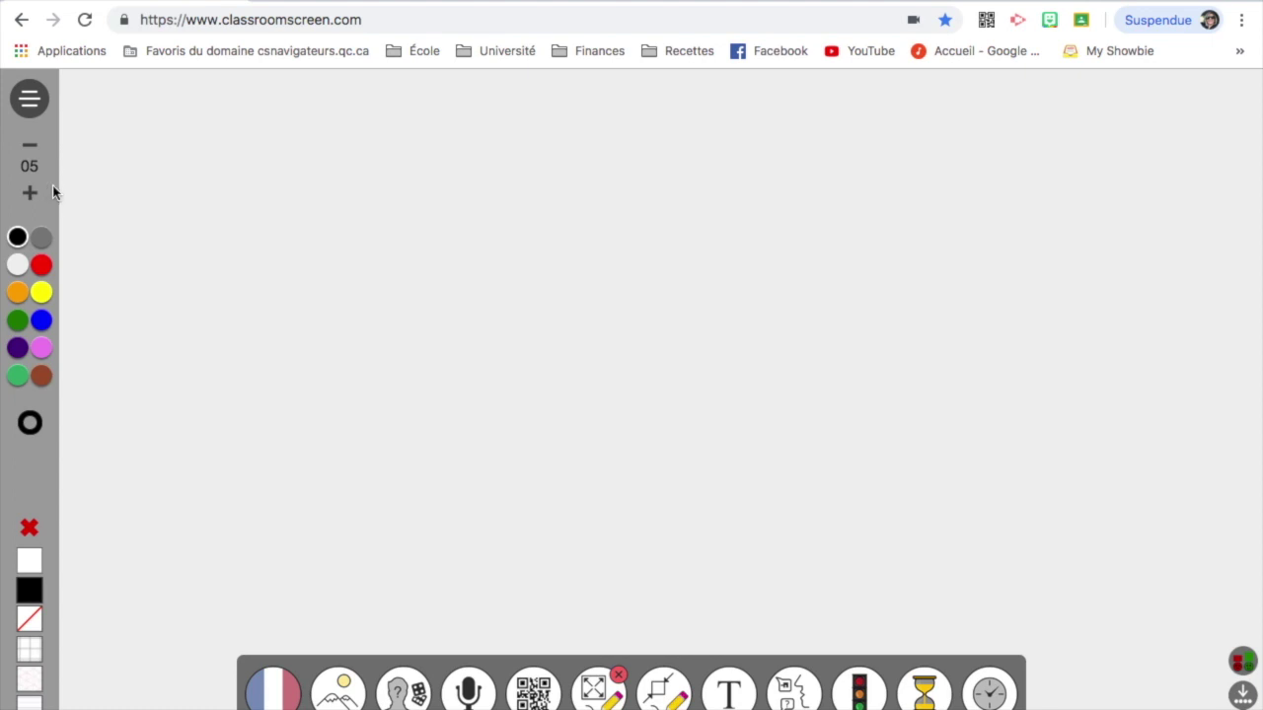
pyautogui.click(29, 146)
pyautogui.click(30, 653)
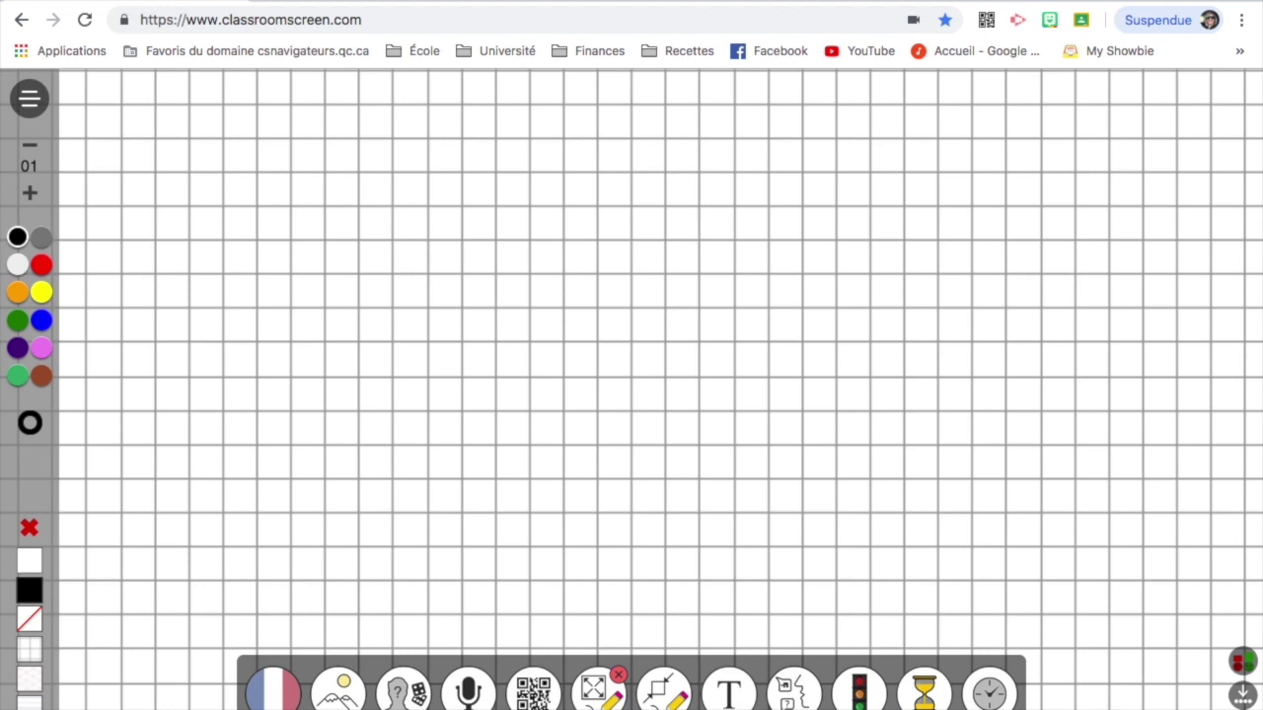
# Draw a red freehand square about three grid cells wide on the board and clear the drawing.
pyautogui.click(41, 266)
pyautogui.moveTo(462, 176)
pyautogui.mouseDown()
pyautogui.moveTo(567, 174)
pyautogui.moveTo(567, 269)
pyautogui.moveTo(466, 277)
pyautogui.moveTo(461, 178)
pyautogui.mouseUp()
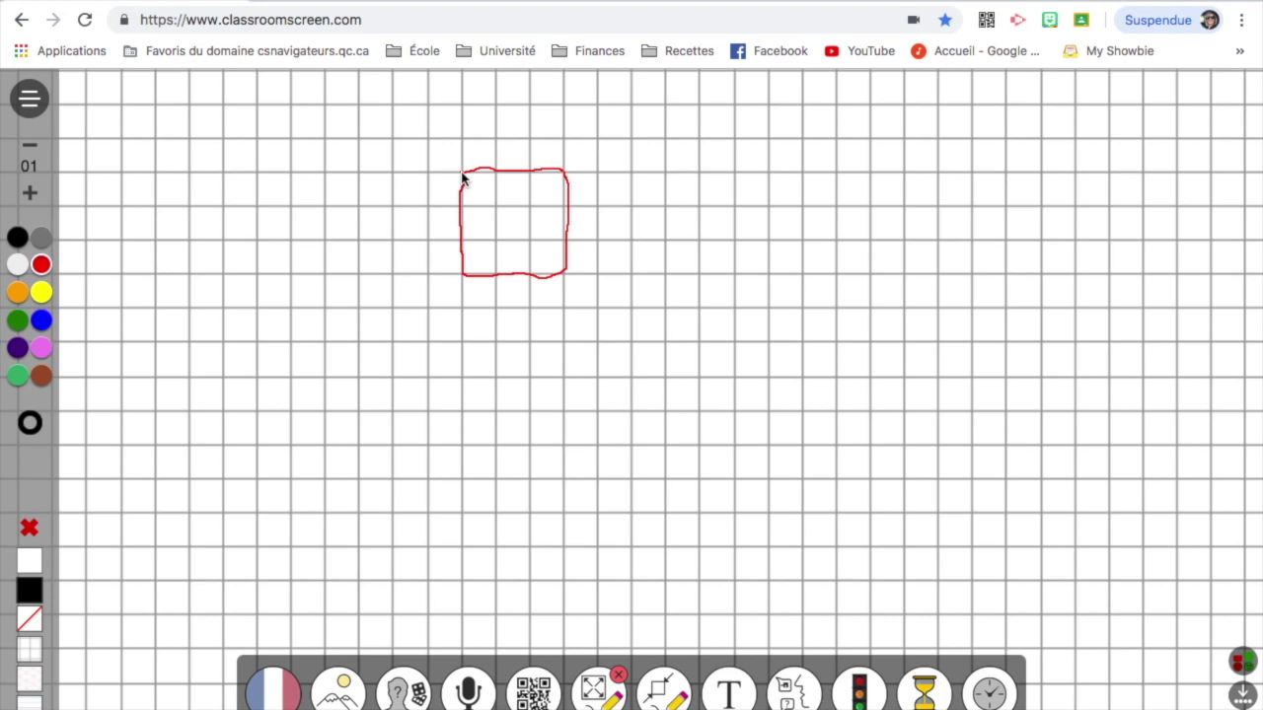
pyautogui.click(29, 530)
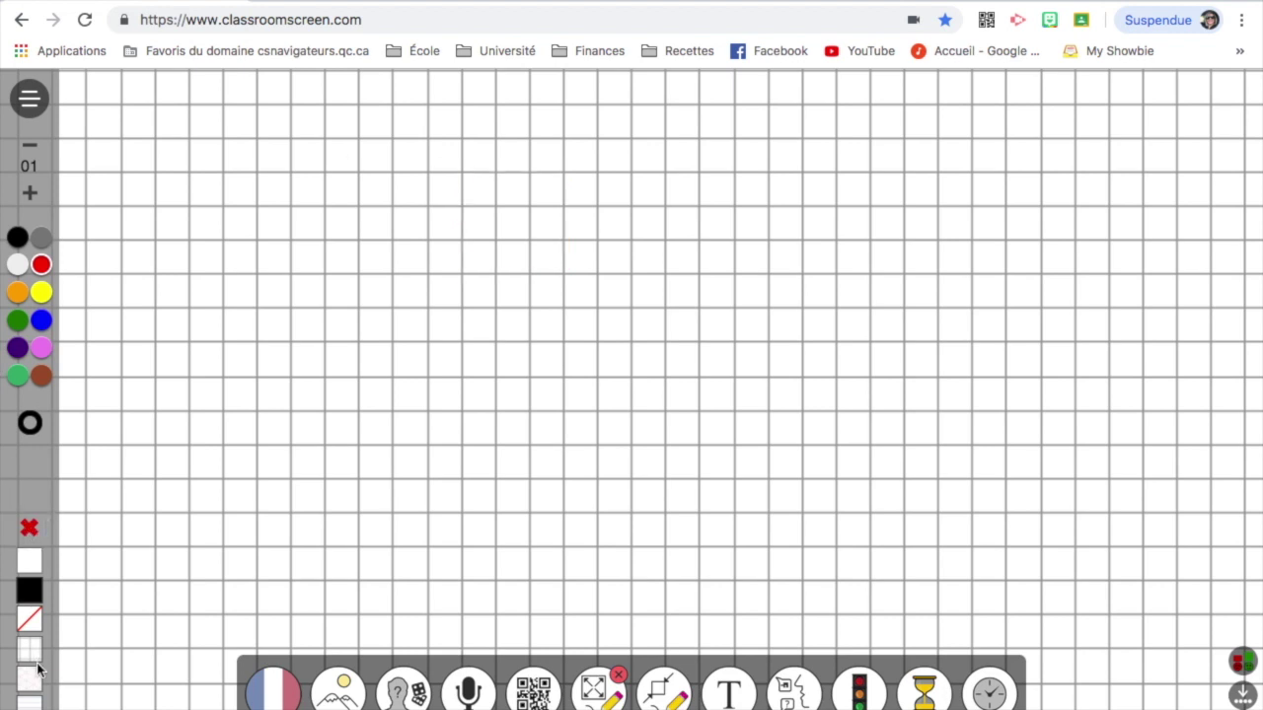
# Try the lined, isometric grid and black backgrounds on the full-screen drawing board, finishing with the plain white one.
pyautogui.click(29, 703)
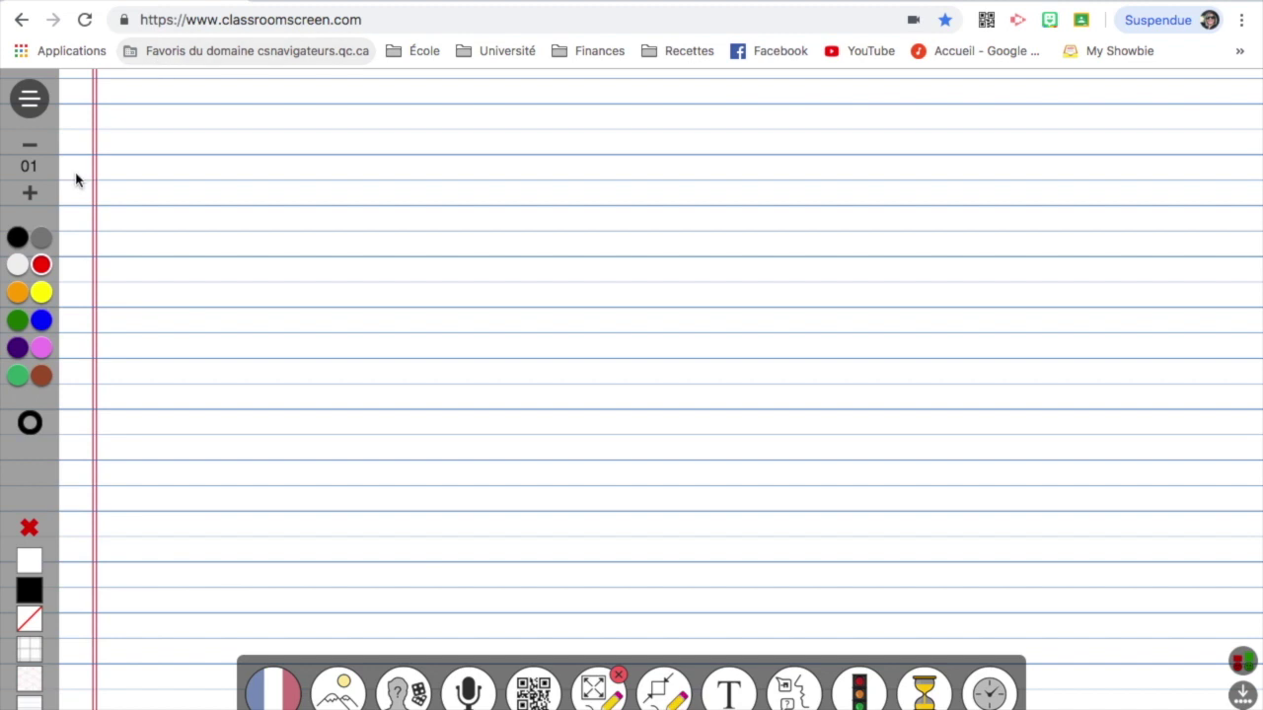
pyautogui.click(29, 684)
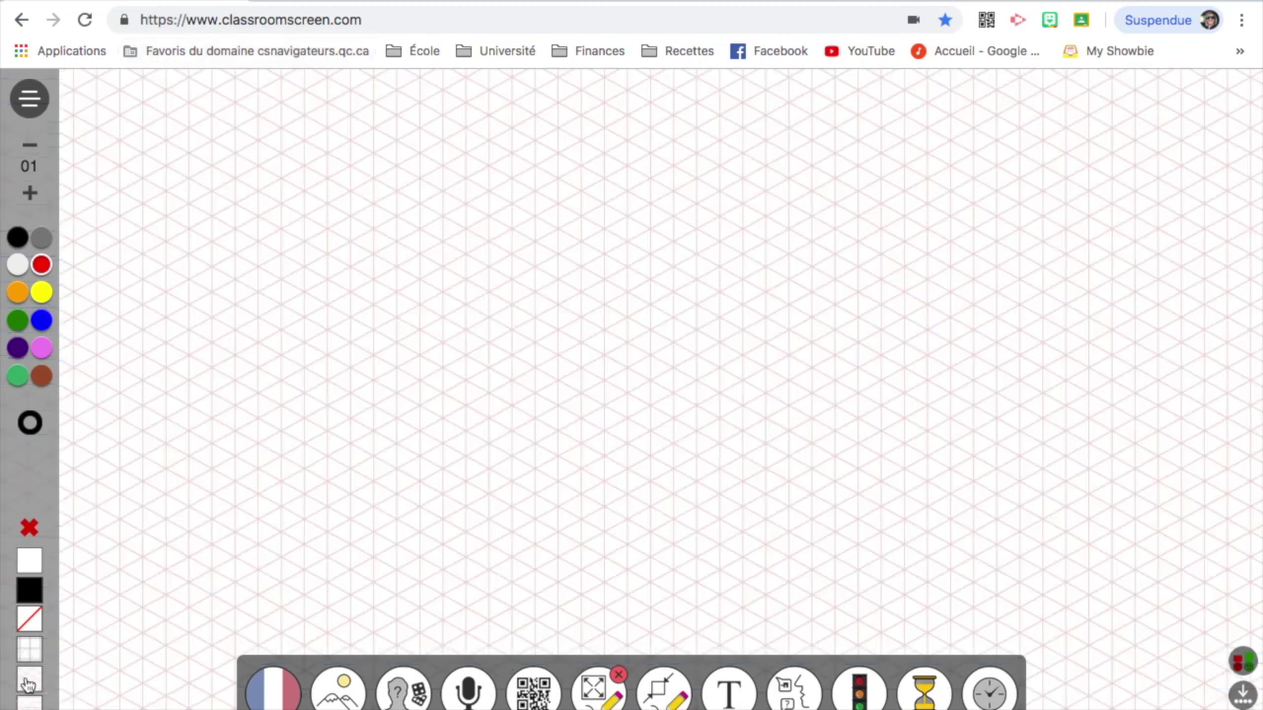
pyautogui.click(29, 590)
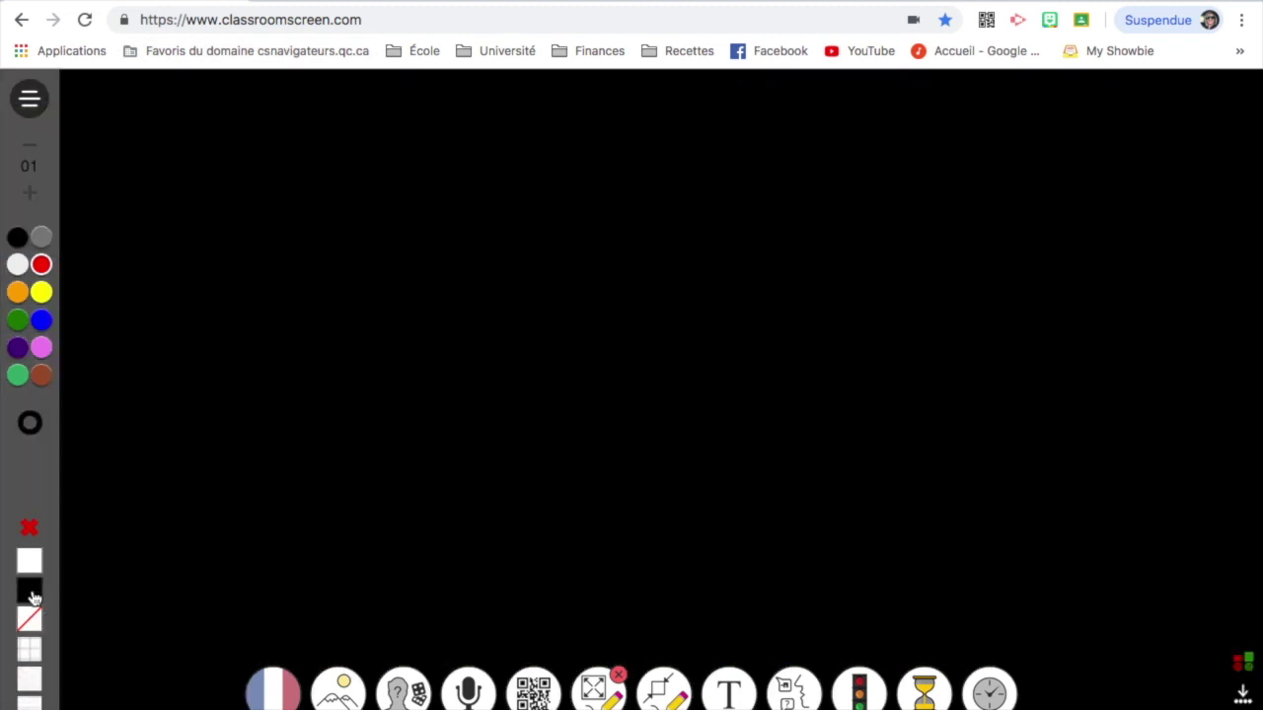
pyautogui.click(30, 561)
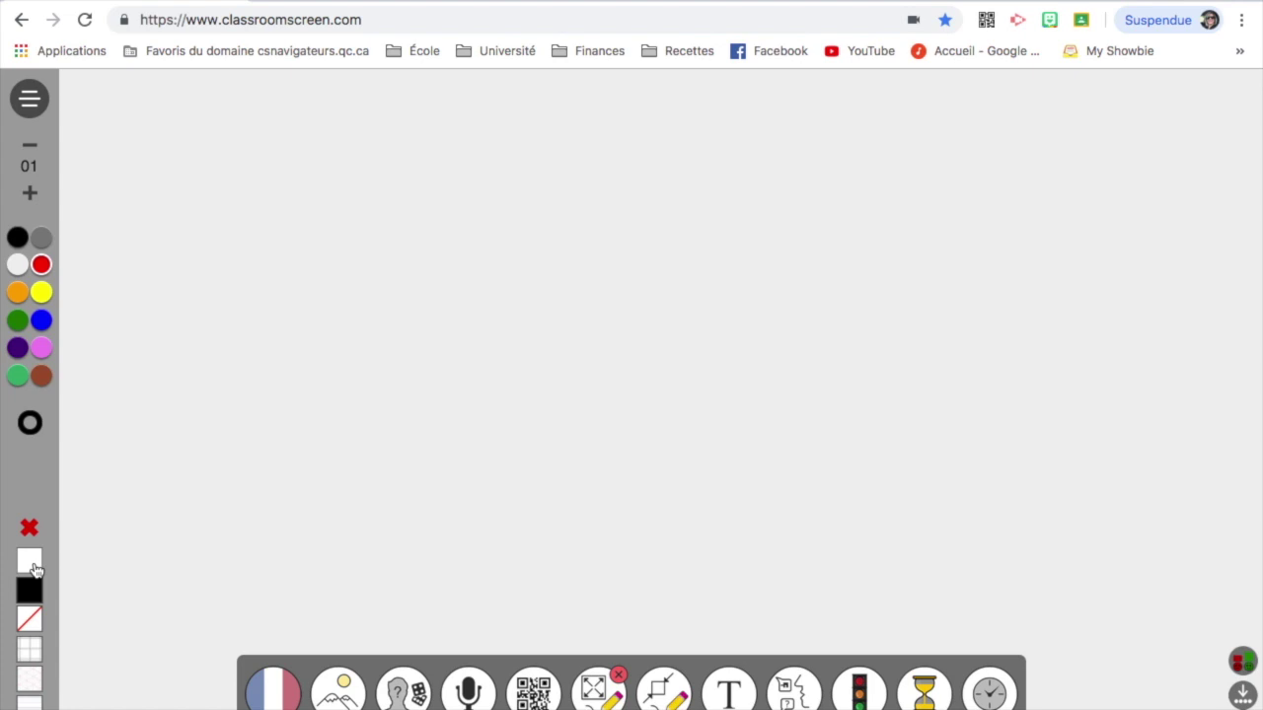
# Open the small drawing board, try moving it to the canvas's upper-left corner and resizing it, and close it.
pyautogui.click(667, 696)
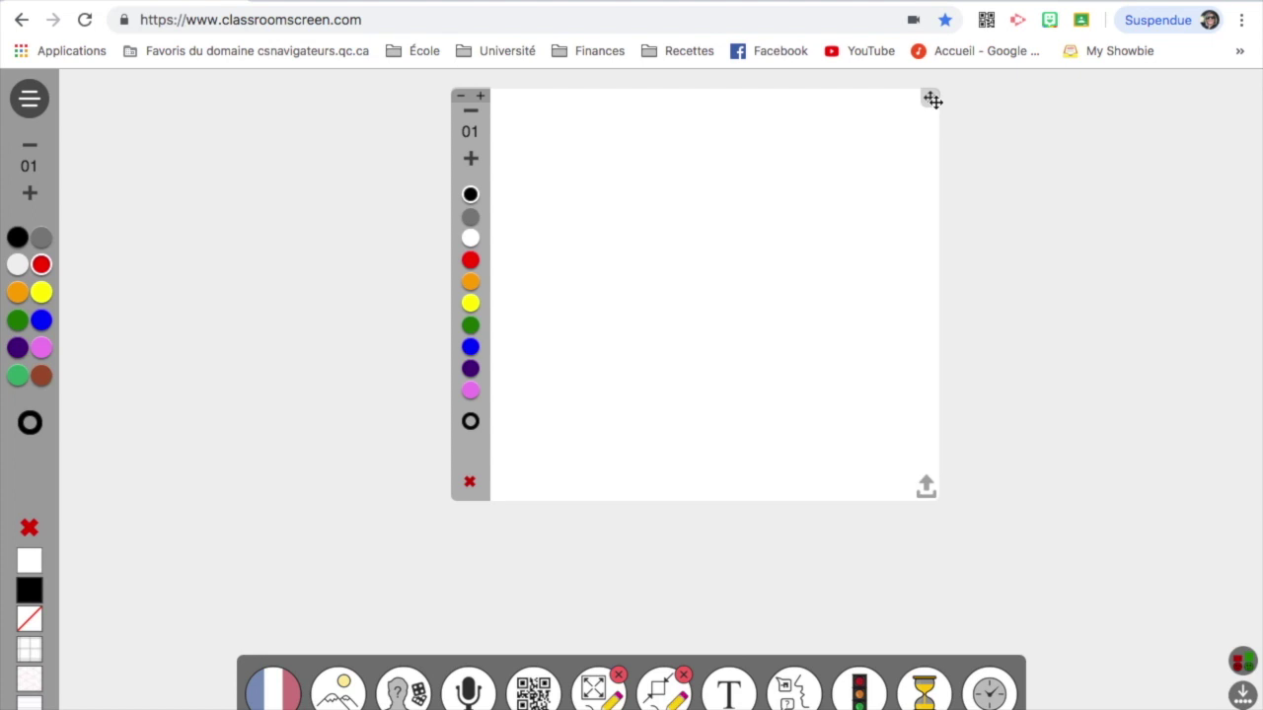
pyautogui.moveTo(933, 99)
pyautogui.mouseDown()
pyautogui.moveTo(721, 91)
pyautogui.moveTo(533, 105)
pyautogui.moveTo(902, 96)
pyautogui.moveTo(522, 130)
pyautogui.moveTo(526, 82)
pyautogui.moveTo(548, 84)
pyautogui.mouseUp()
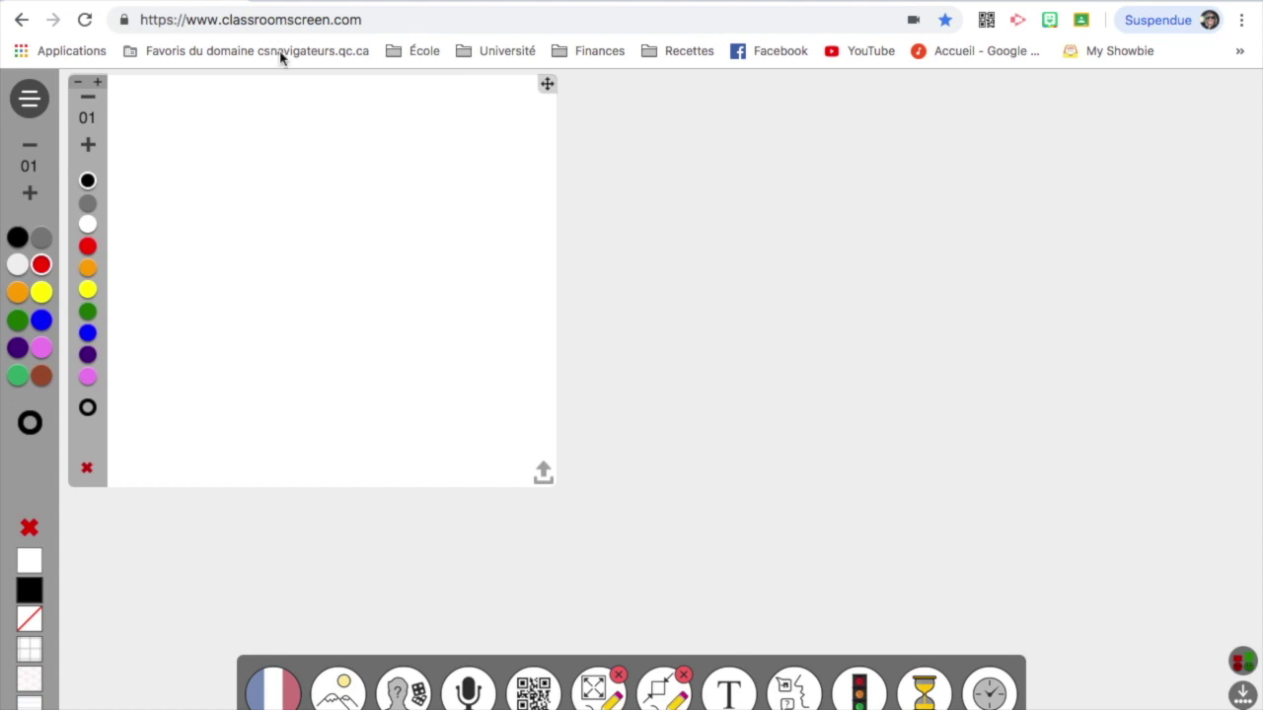
pyautogui.click(79, 85)
pyautogui.click(98, 86)
pyautogui.click(99, 86)
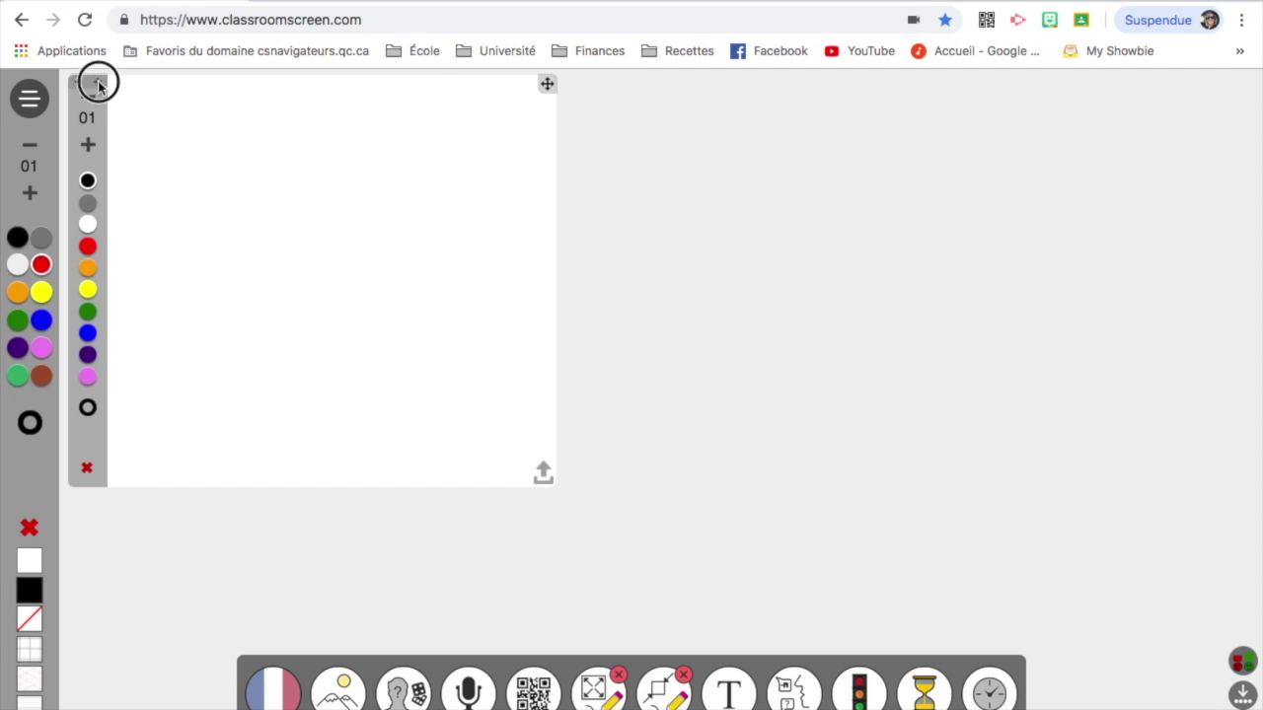
pyautogui.click(98, 86)
pyautogui.click(683, 676)
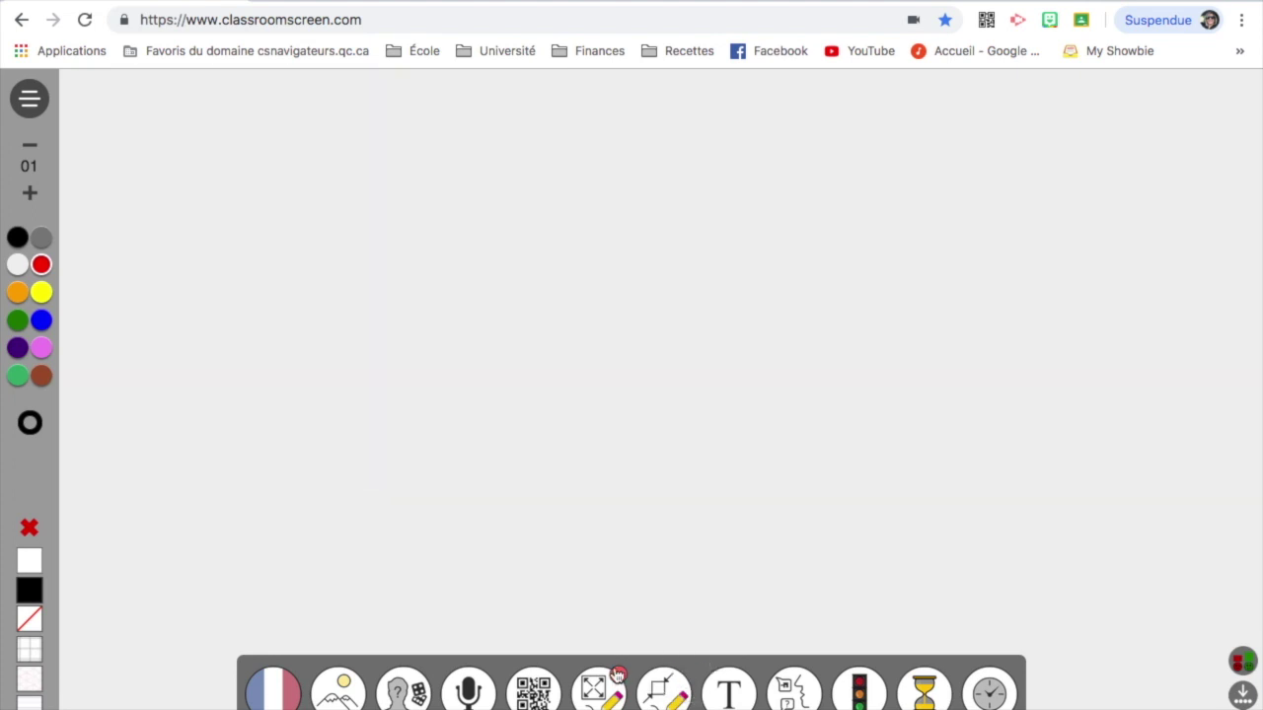
# Close the full-screen drawing board, and briefly show the text editor widget before closing it.
pyautogui.click(617, 674)
pyautogui.click(735, 694)
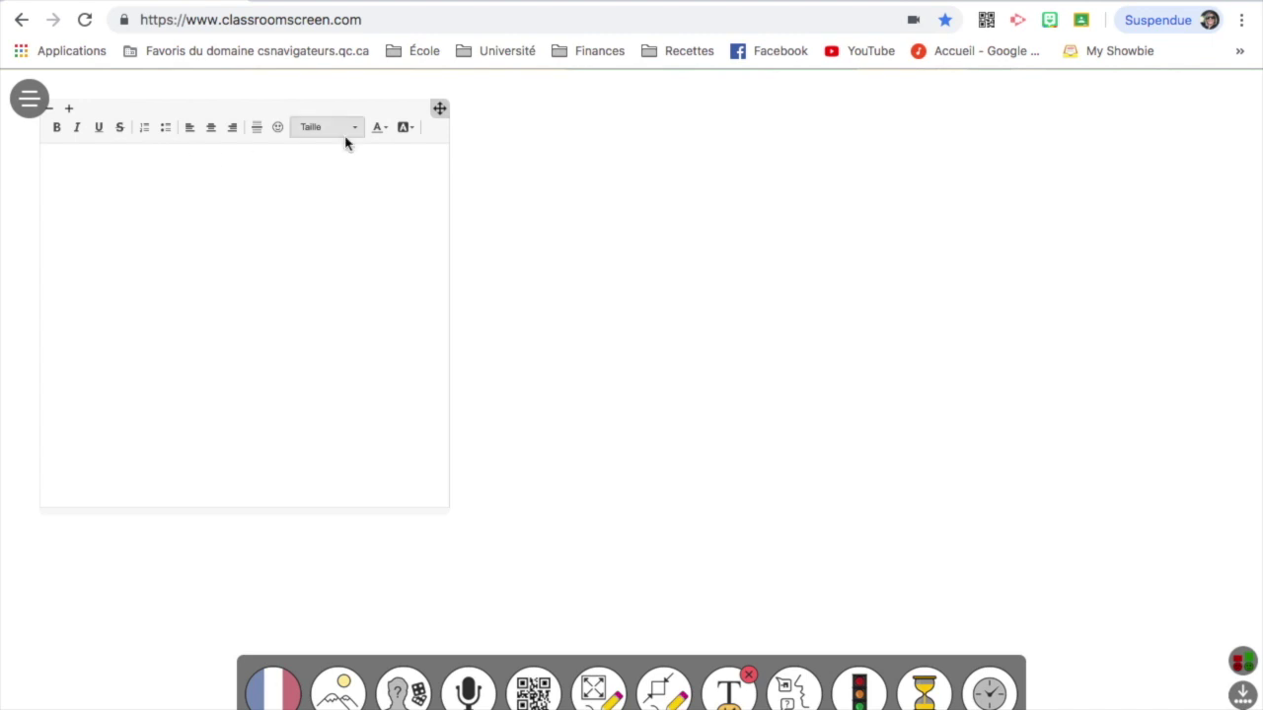
pyautogui.click(750, 677)
# Display the work symbols silence, chuchotez, demandez à votre voisin(e) and travaillez en groupe in turn, closing the widget when done.
pyautogui.click(795, 697)
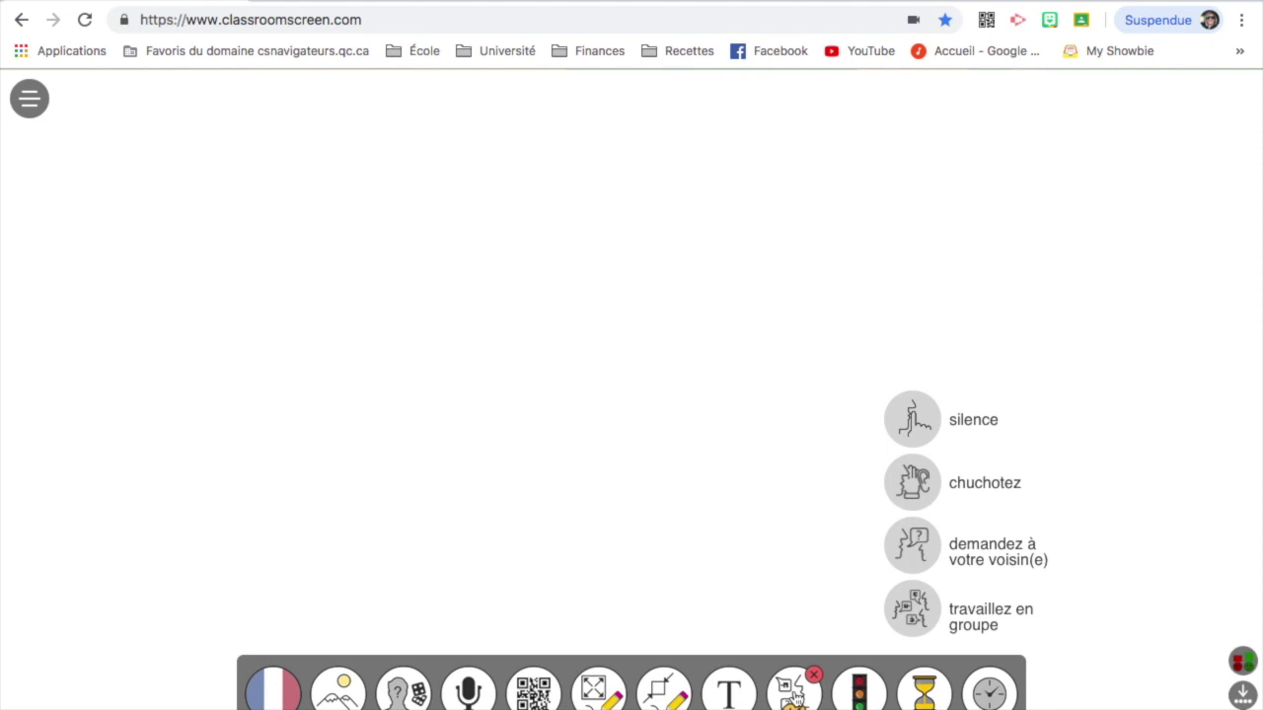
pyautogui.click(914, 421)
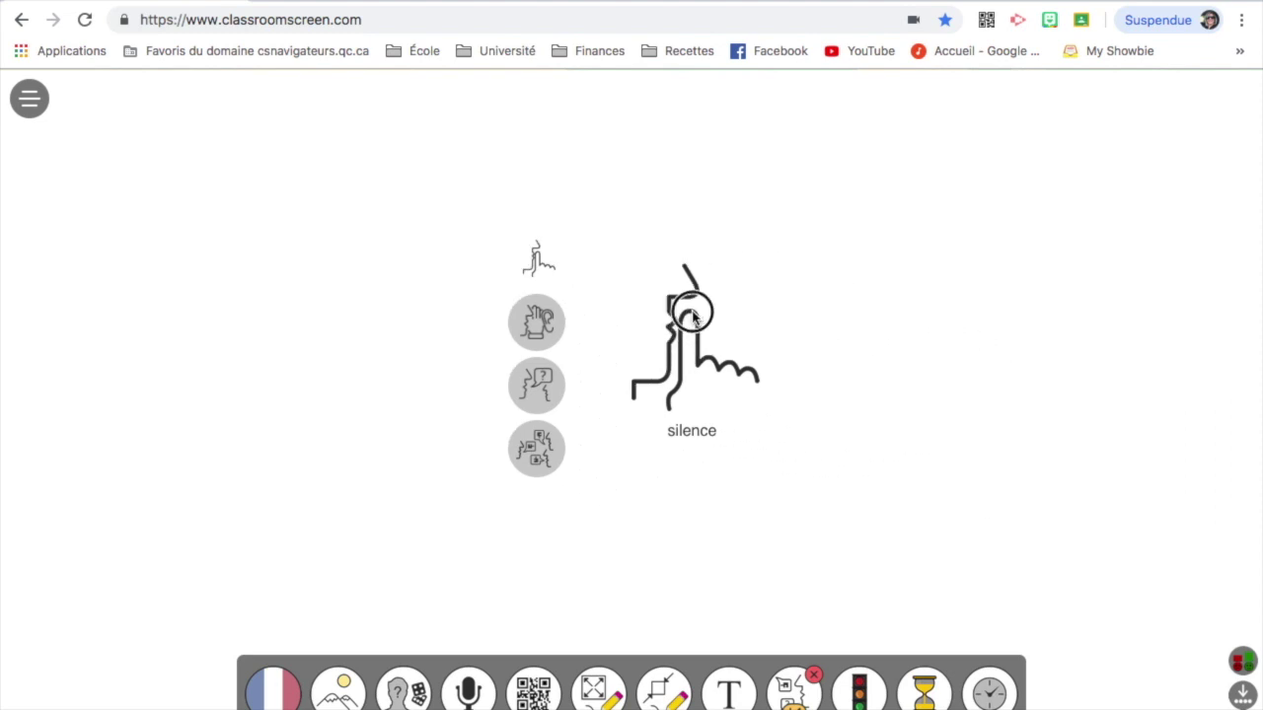
pyautogui.click(515, 304)
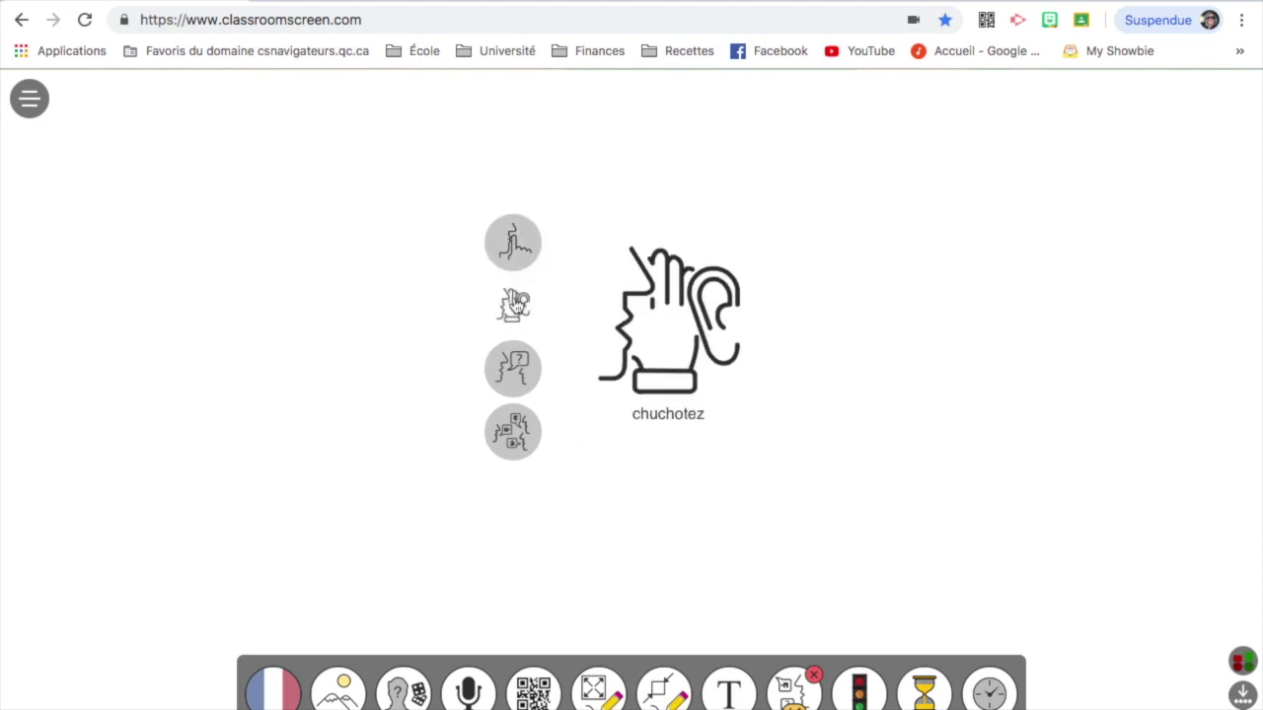
pyautogui.click(513, 395)
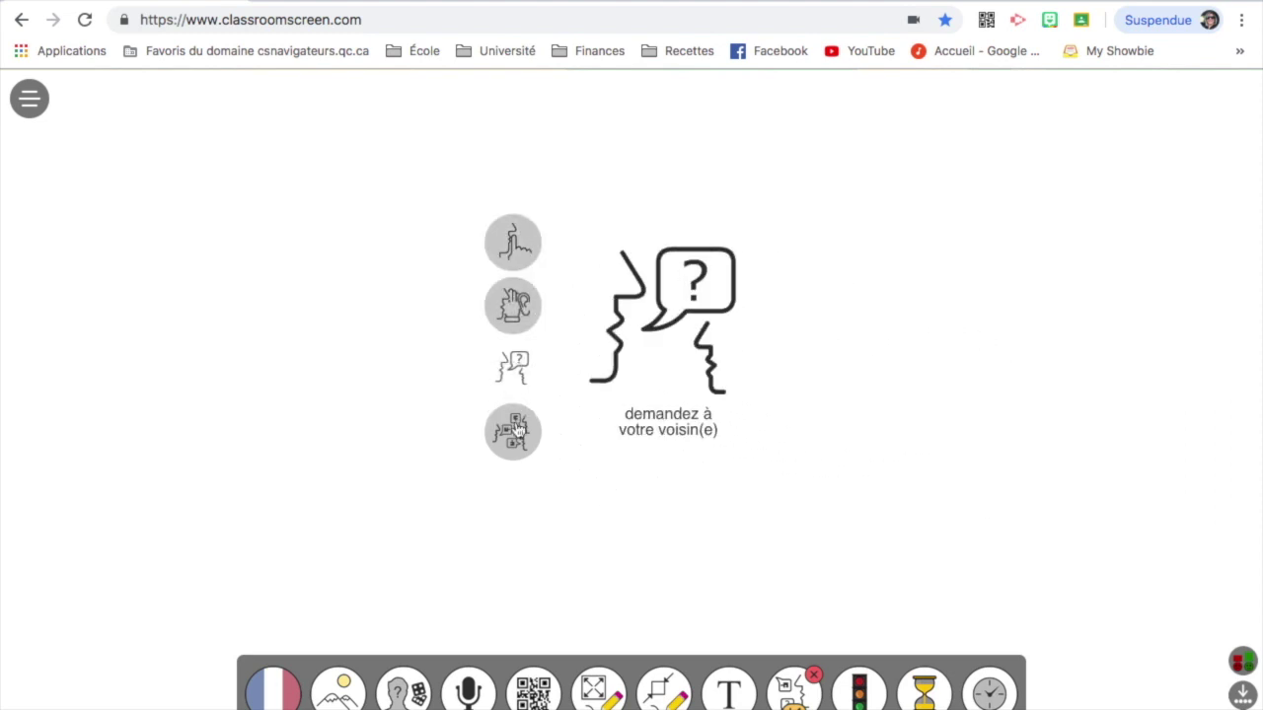
pyautogui.click(515, 430)
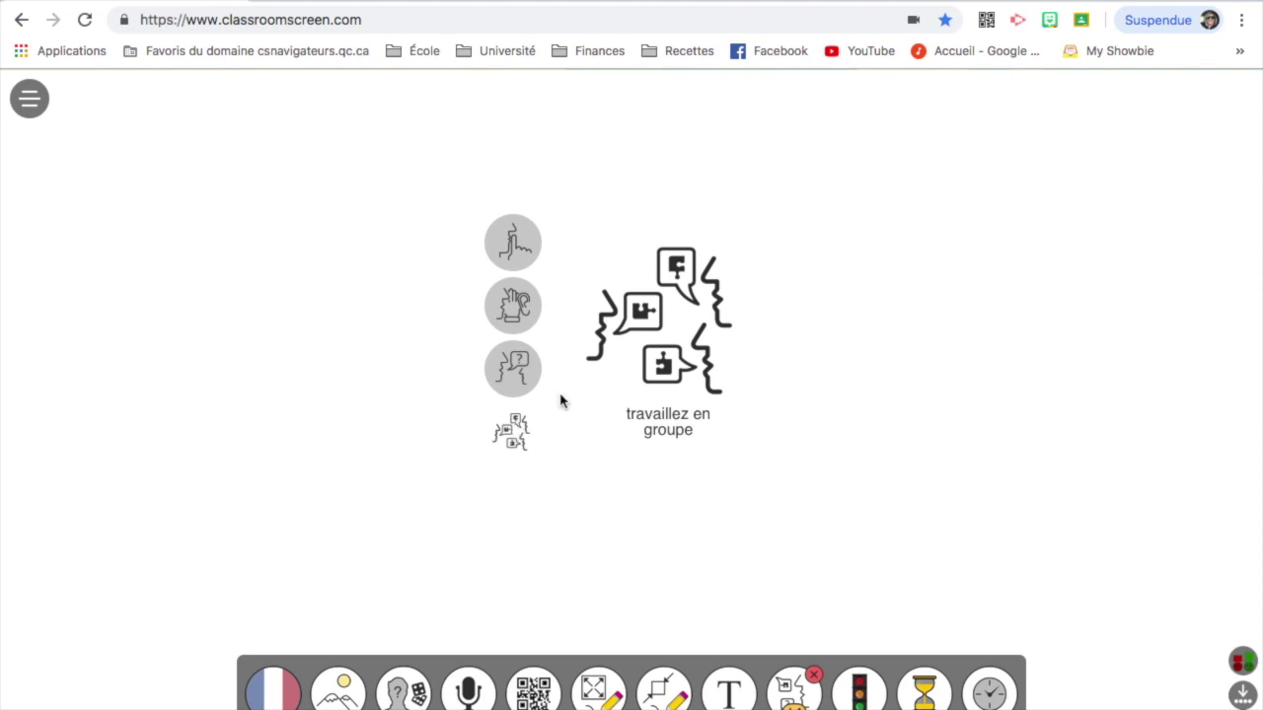
pyautogui.click(815, 675)
# Show the traffic light nearer the screen's centre and light green, orange and red in turn, closing it when done.
pyautogui.click(861, 694)
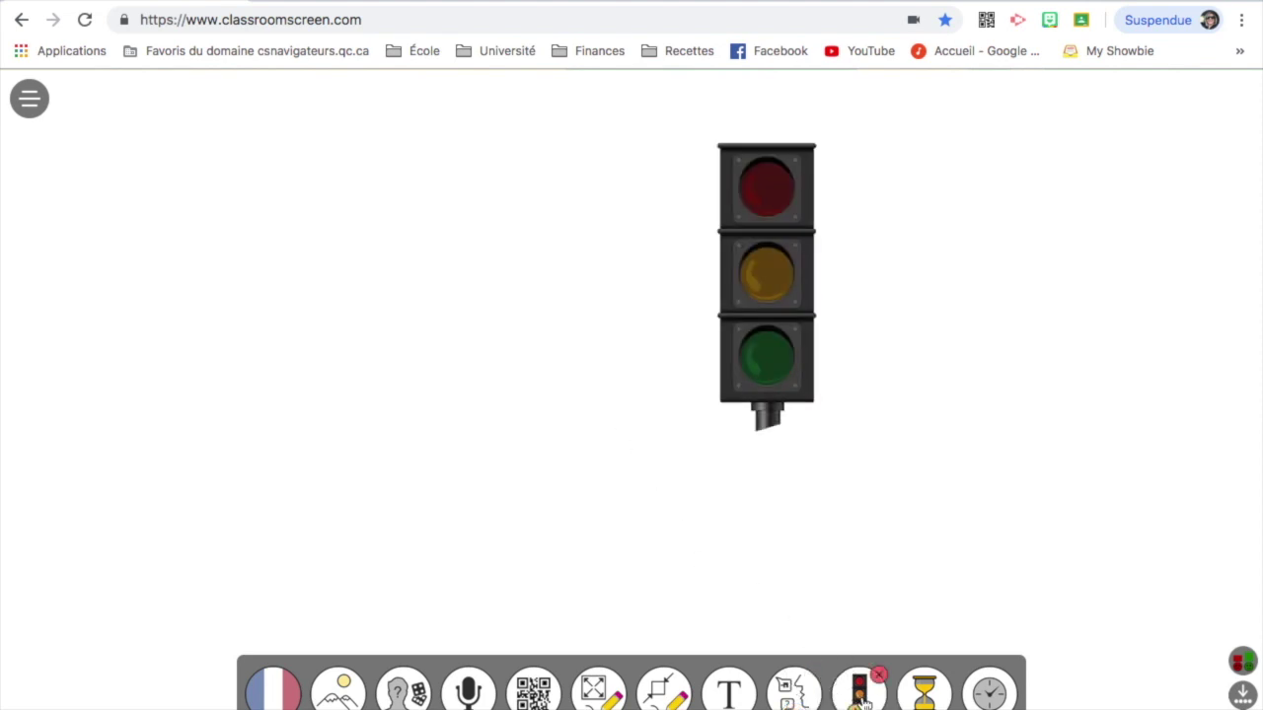
pyautogui.moveTo(781, 312); pyautogui.dragTo(642, 326)
pyautogui.click(630, 372)
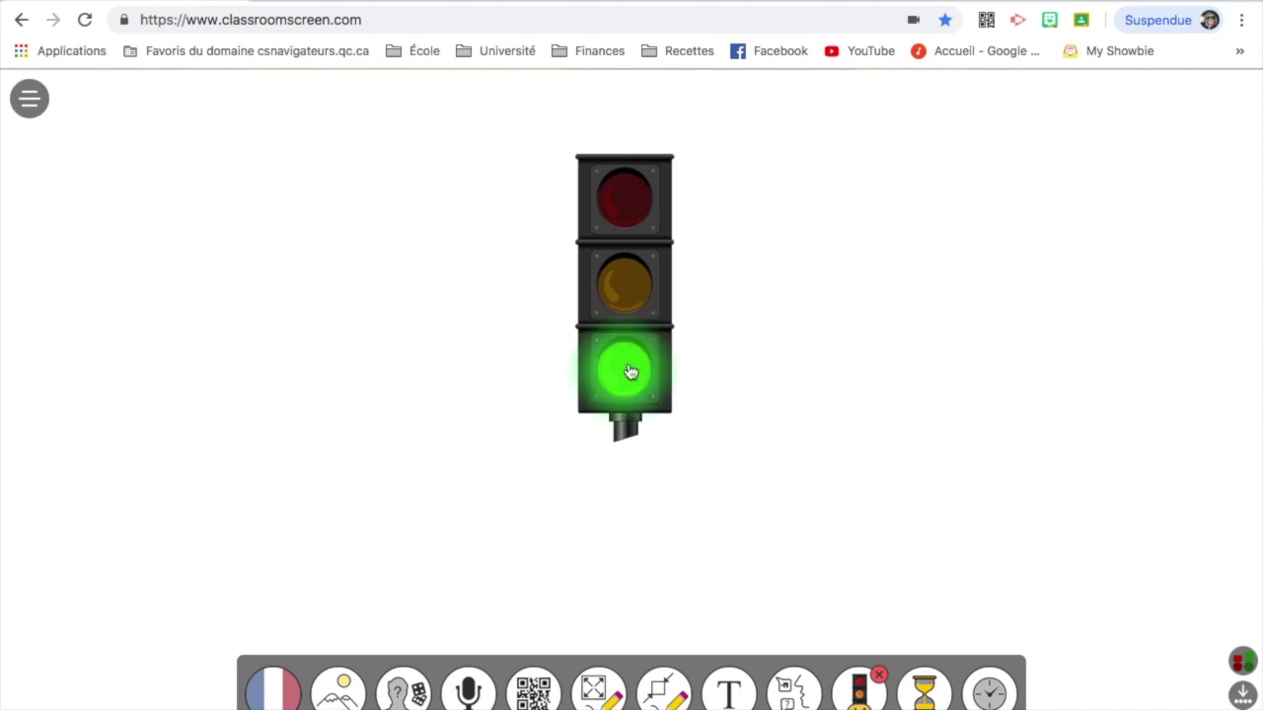
pyautogui.click(636, 285)
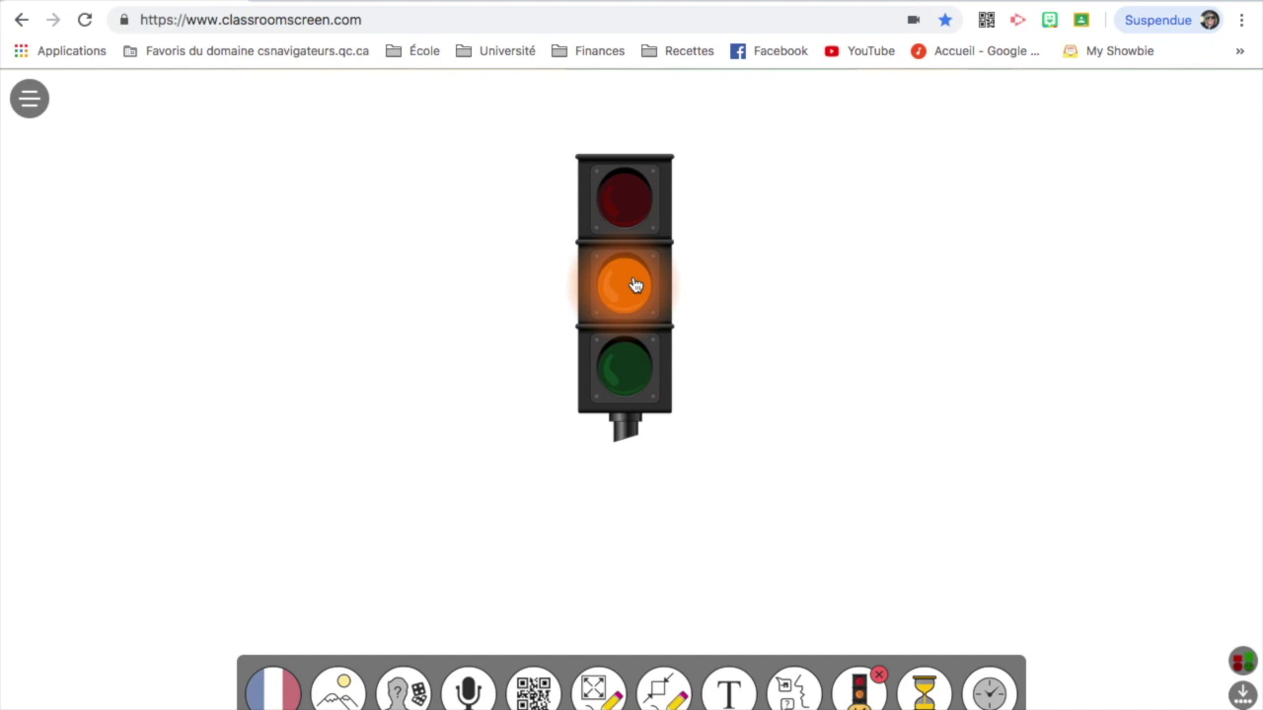
pyautogui.click(642, 203)
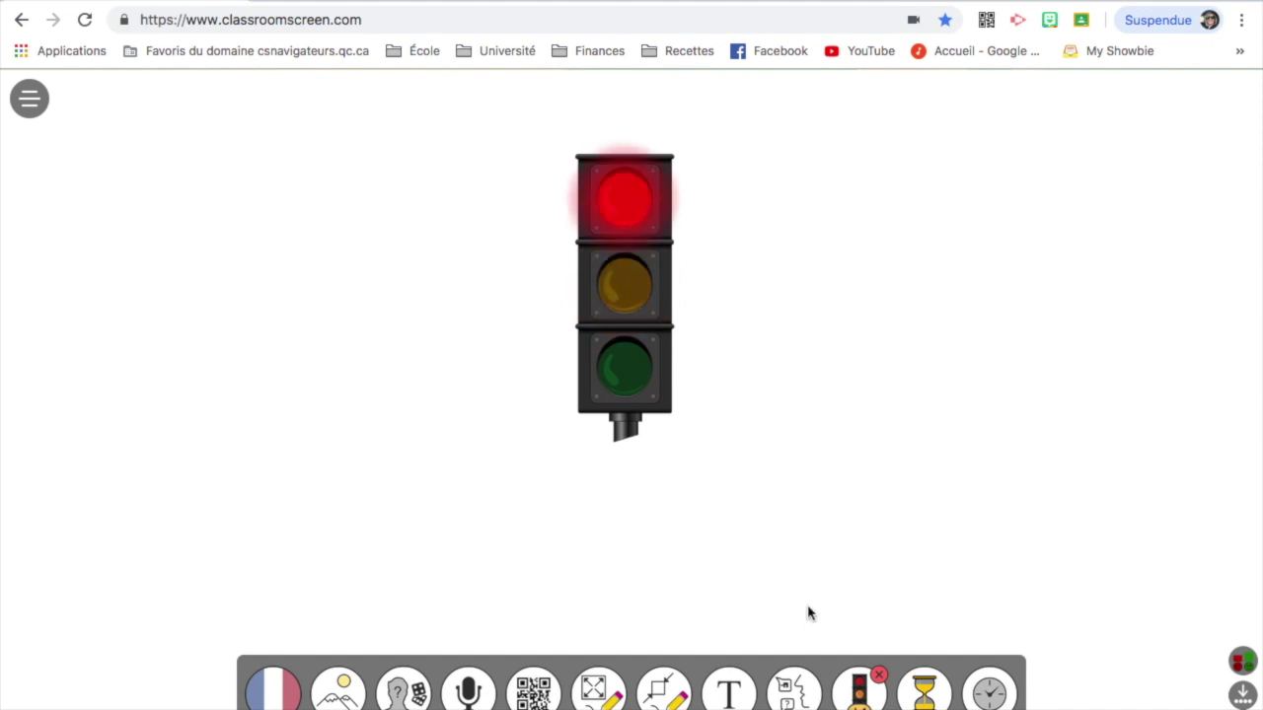
pyautogui.click(861, 690)
# Show the timer near the screen's centre and switch it to stopwatch mode, closing the widget when done.
pyautogui.click(925, 691)
pyautogui.moveTo(1013, 342); pyautogui.dragTo(623, 281)
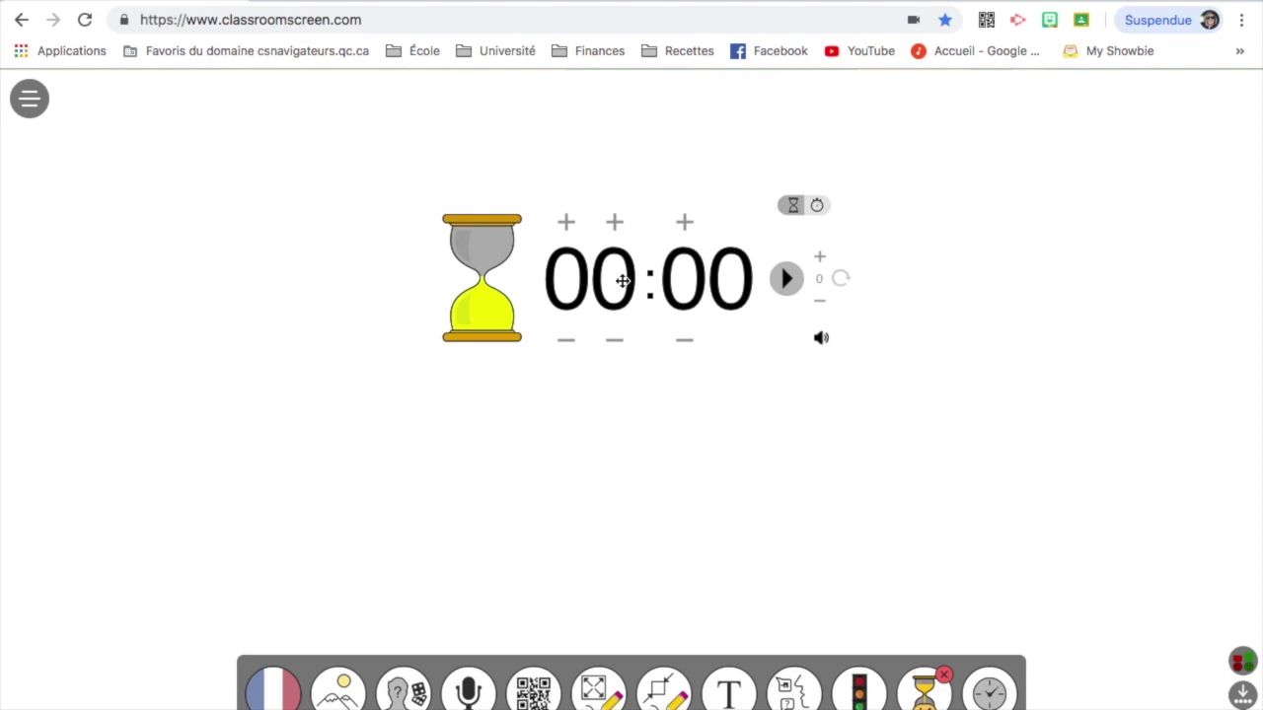
pyautogui.click(818, 207)
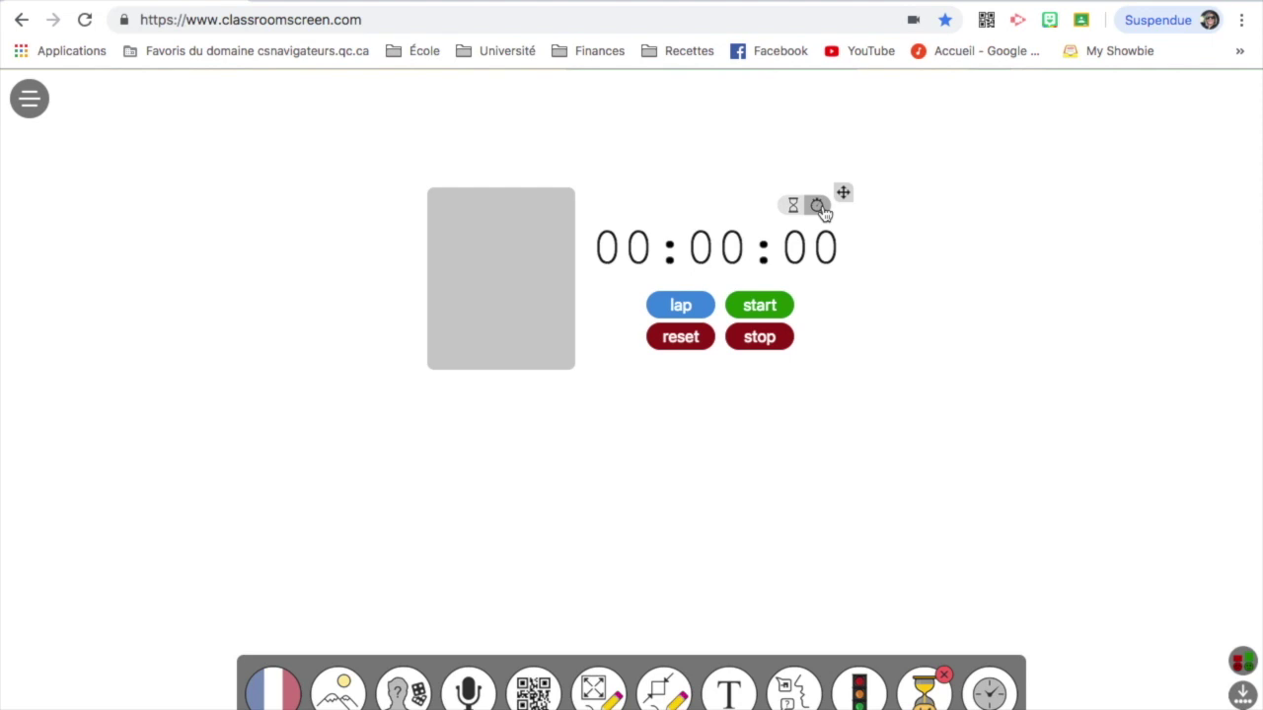
pyautogui.click(944, 677)
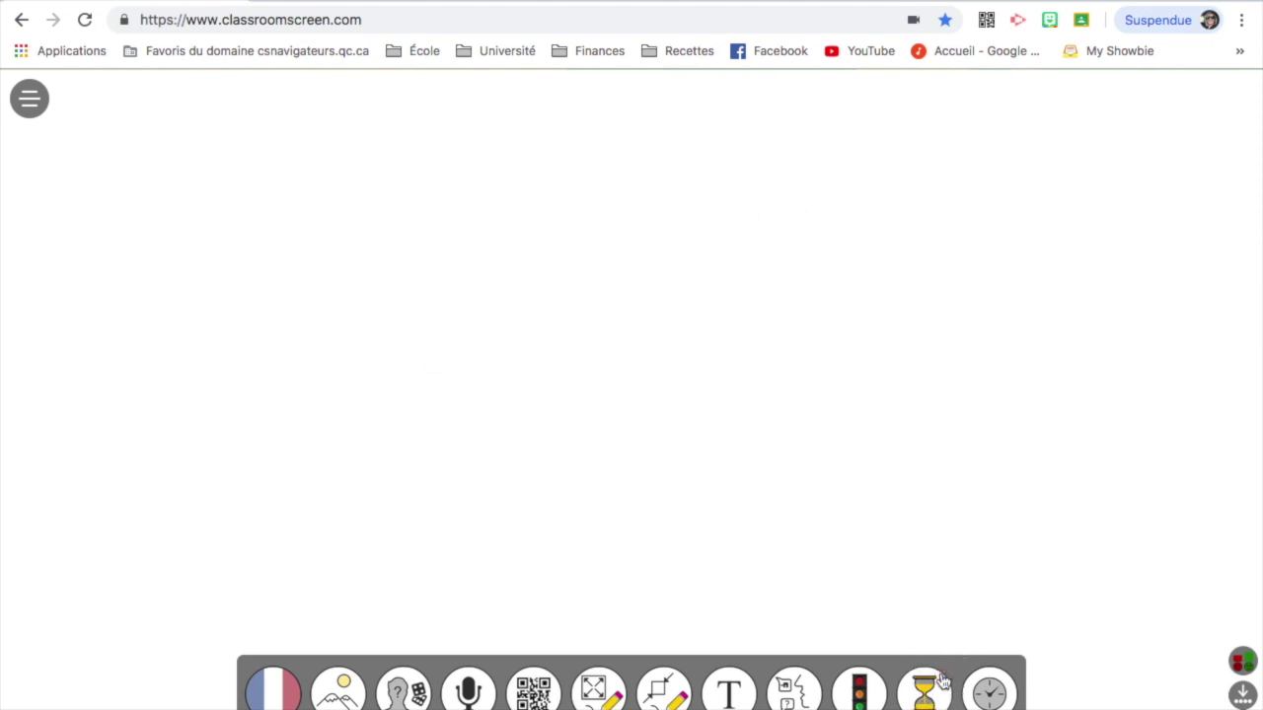
# Show the clock nearer the centre in 12-hour and 24-hour formats and display its calendar, closing the widget when done.
pyautogui.click(992, 696)
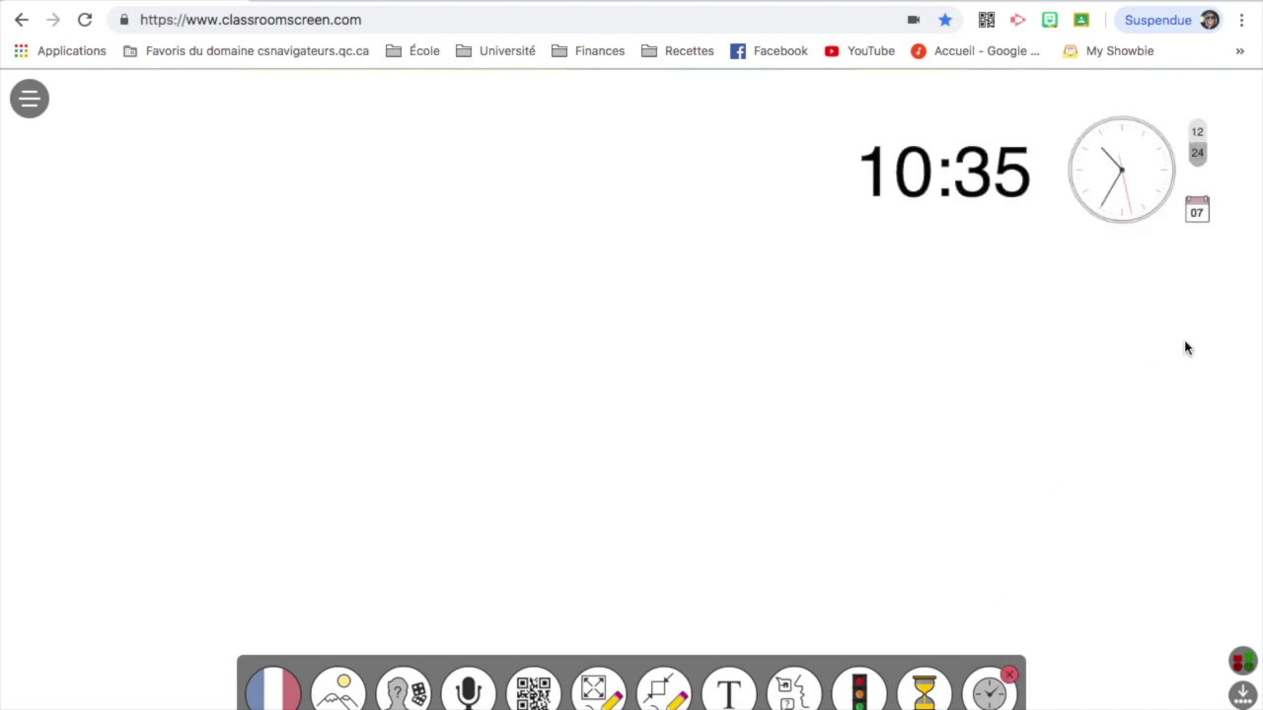
pyautogui.moveTo(1127, 196); pyautogui.dragTo(736, 224)
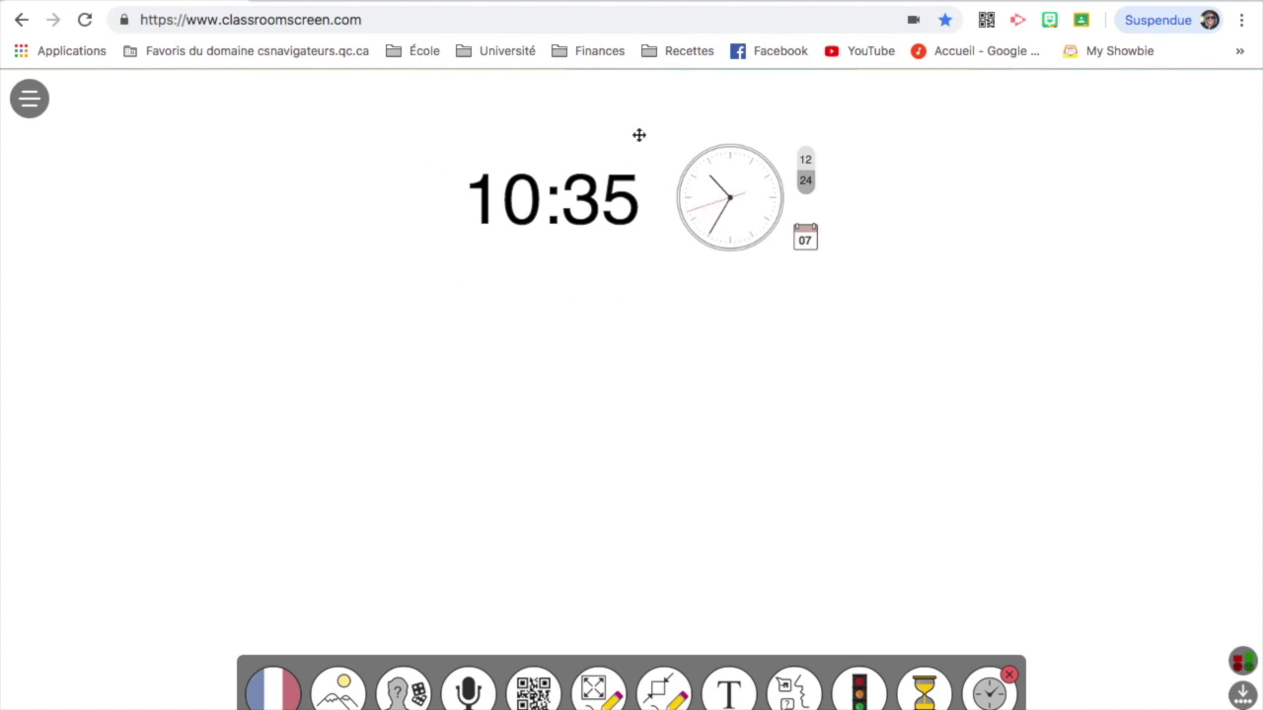
pyautogui.click(806, 160)
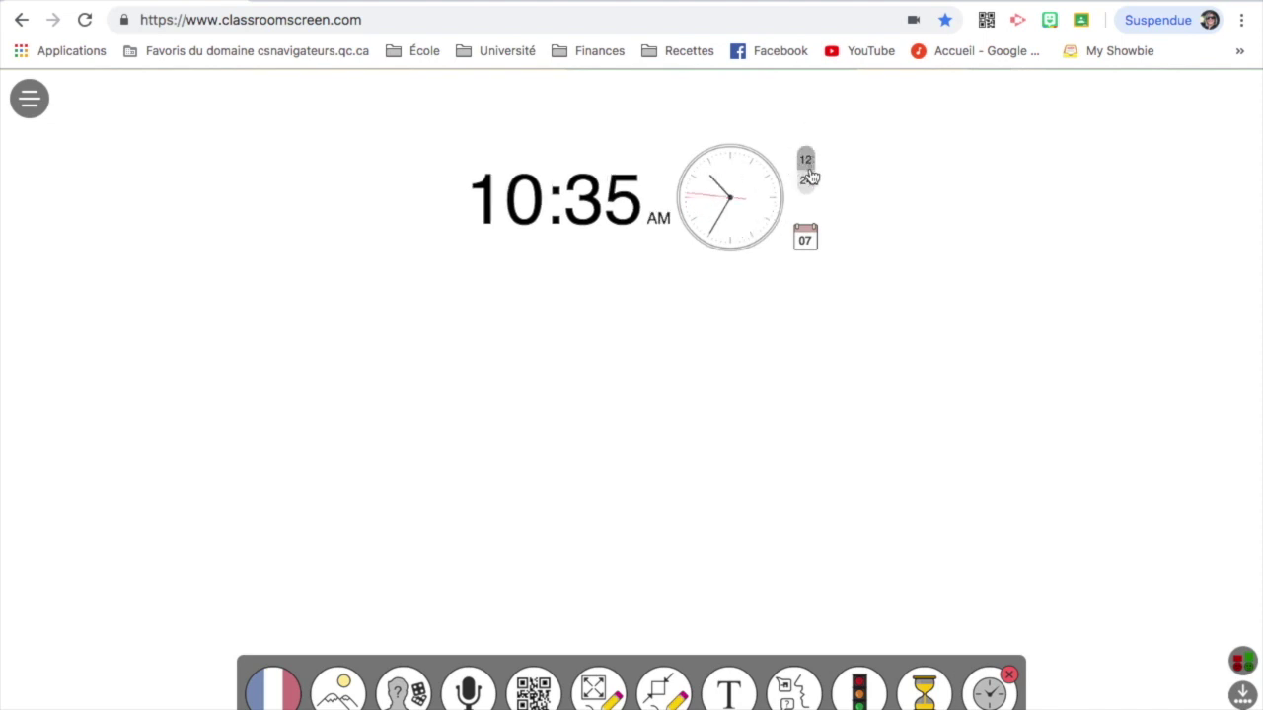
pyautogui.click(807, 181)
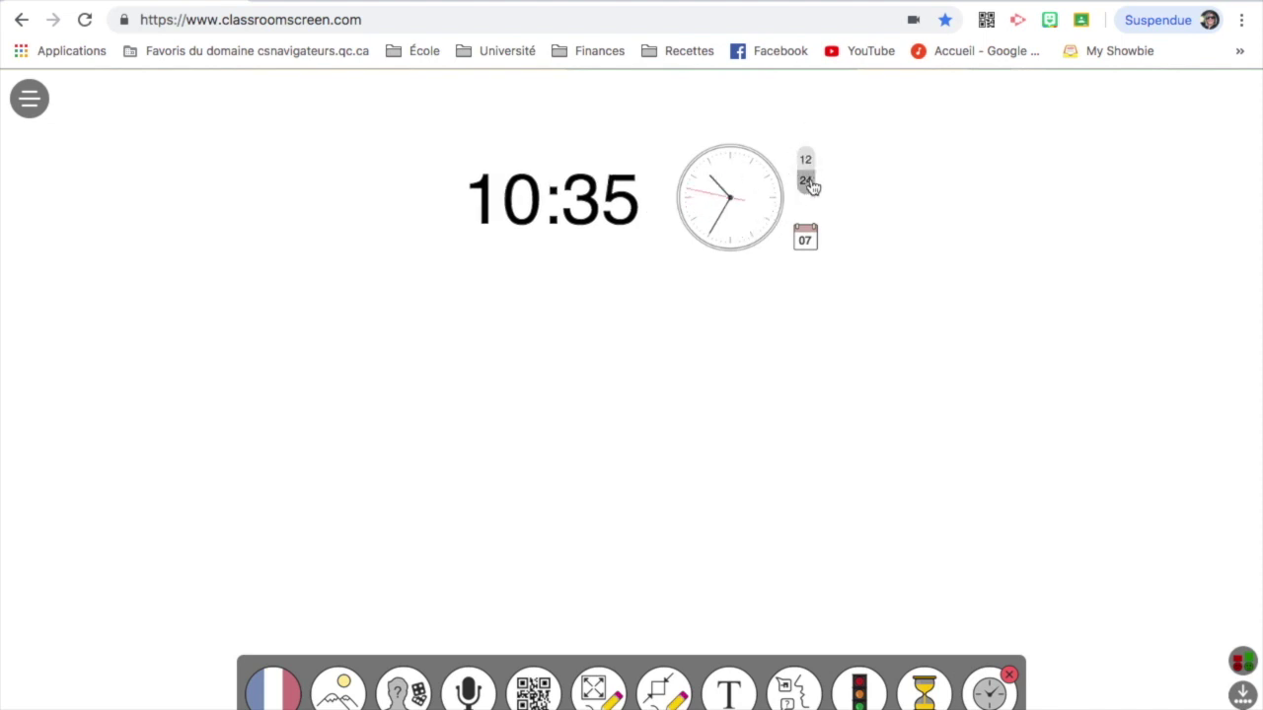
pyautogui.click(806, 241)
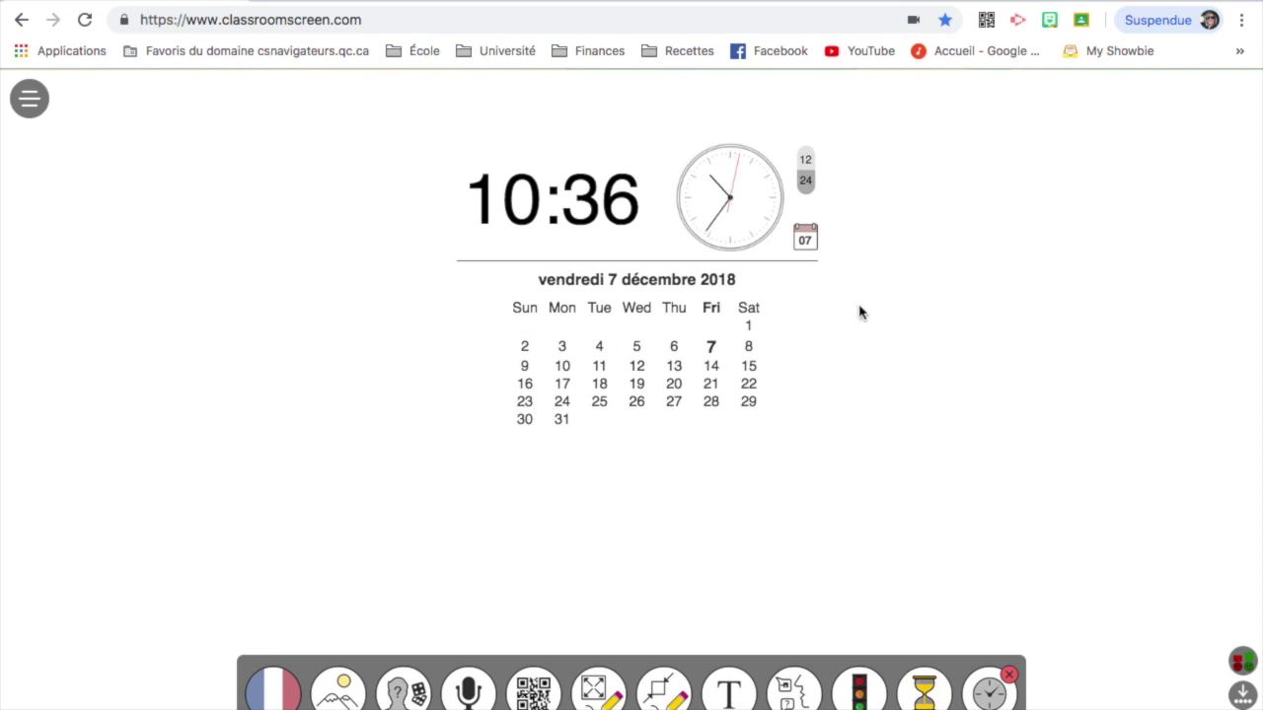
pyautogui.click(1009, 677)
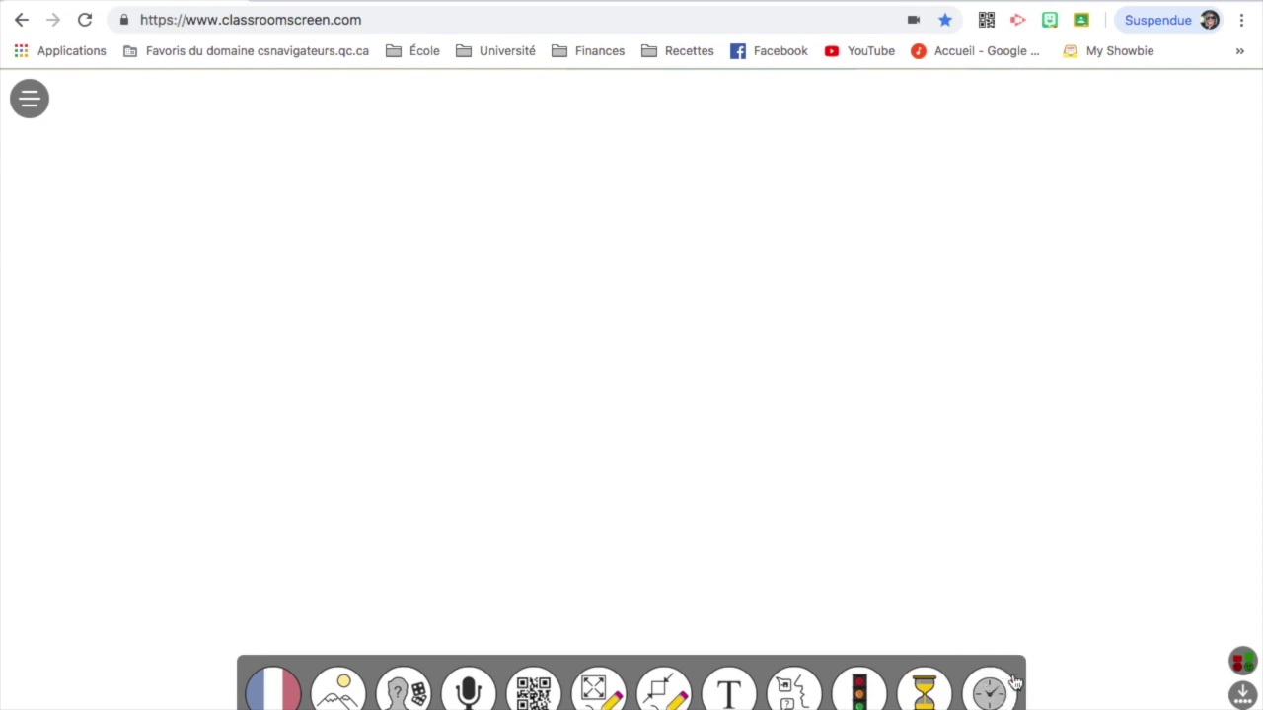